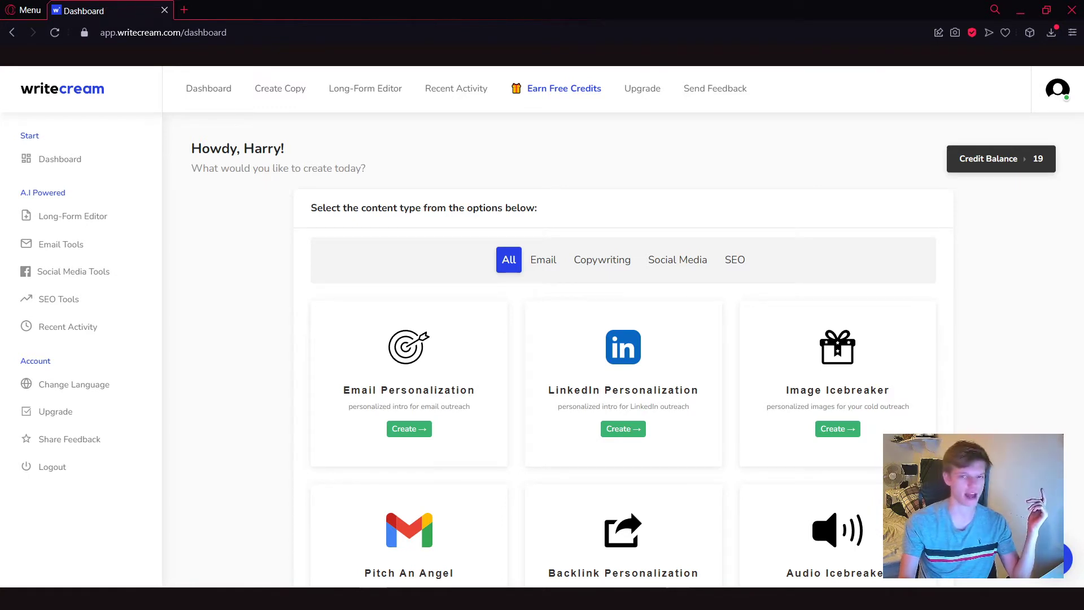
pyautogui.click(410, 429)
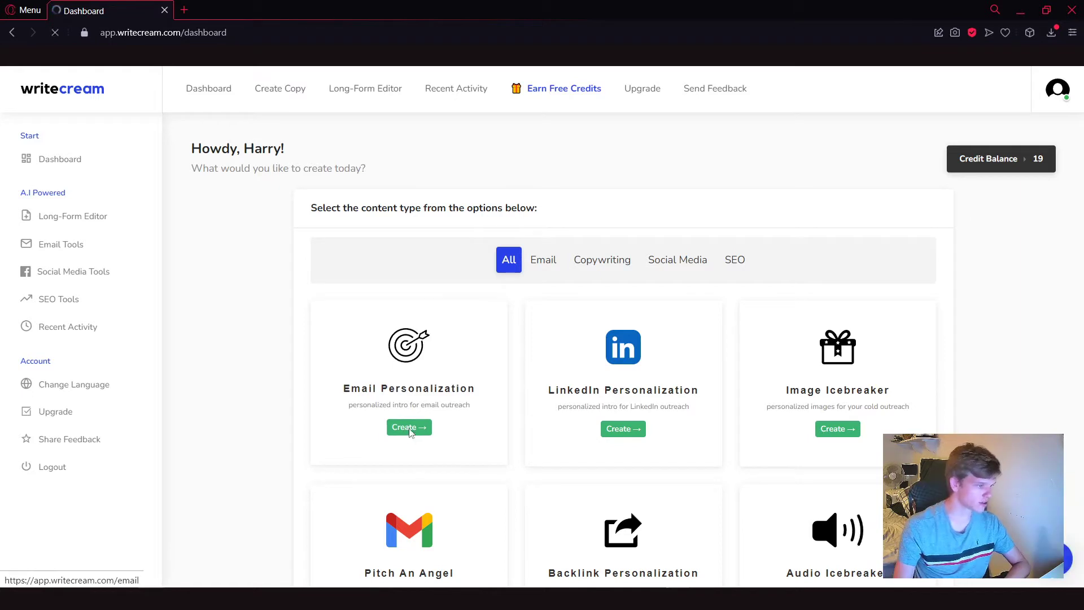
pyautogui.scroll(-1, 593, 347)
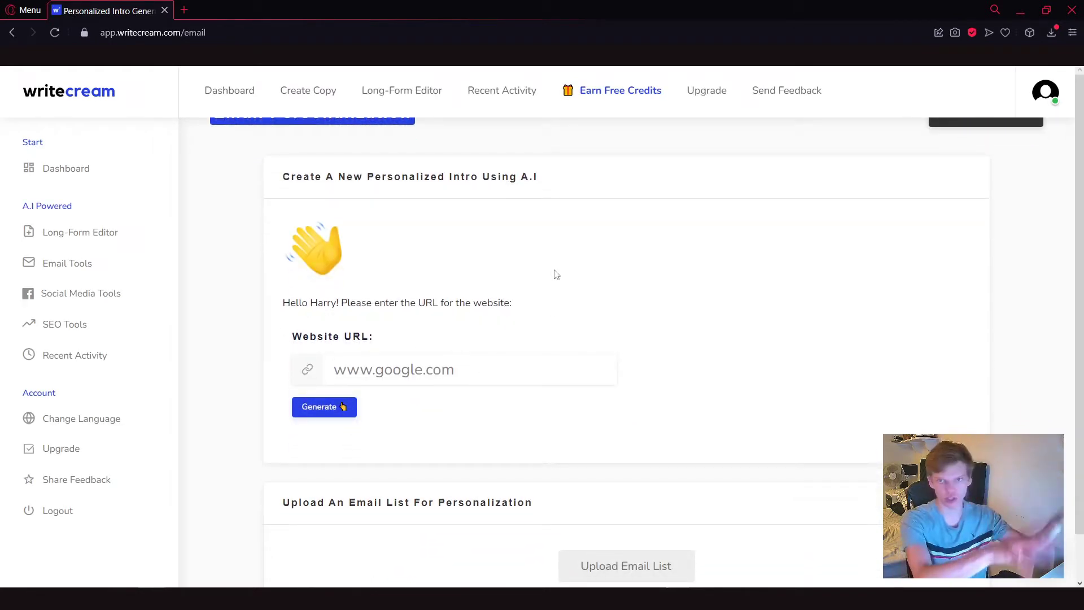
pyautogui.write('w')
pyautogui.press('BackSpace')
pyautogui.press('BackSpace')
pyautogui.press('BackSpace')
pyautogui.write('ogle.com')
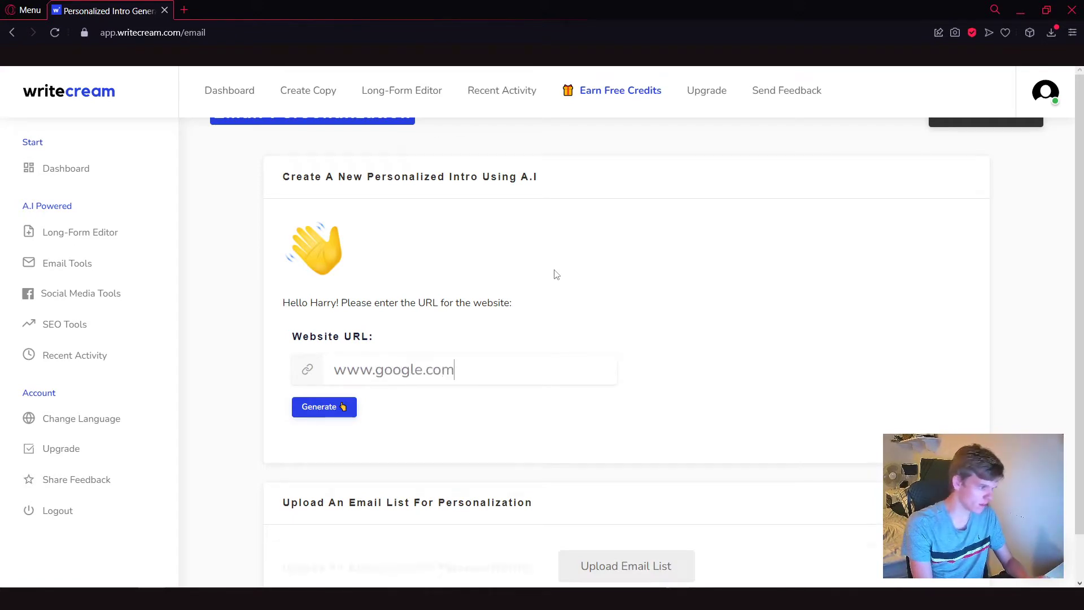
pyautogui.press('Return')
pyautogui.scroll(2, 594, 326)
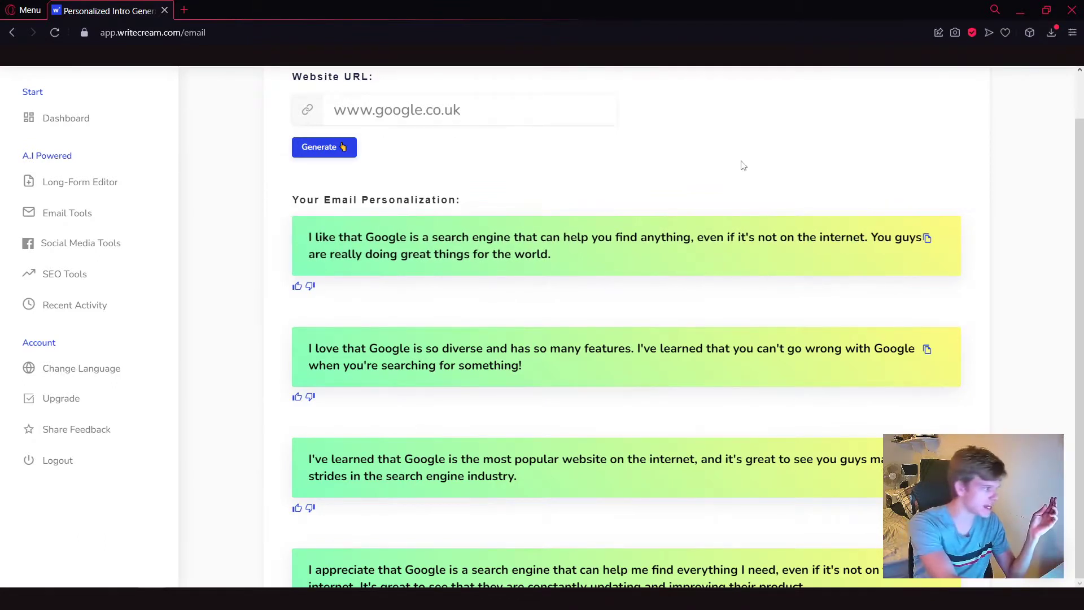
# Peek at the Long-Form Editor tab, review the intro results, then return to the dashboard's Google Ad Copy card.
pyautogui.click(85, 184)
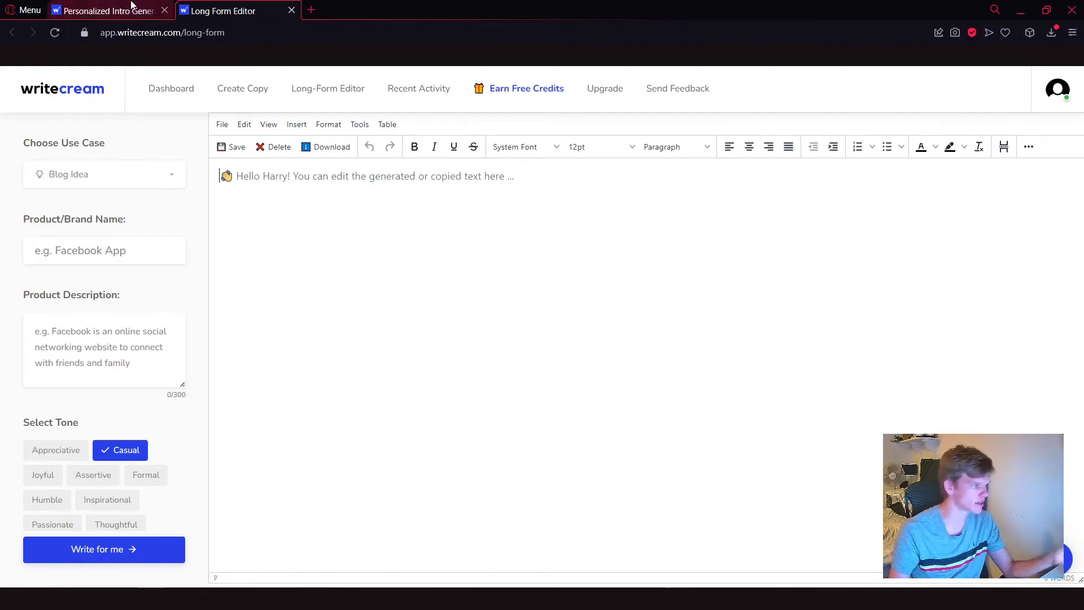
pyautogui.click(106, 10)
pyautogui.scroll(-3, 325, 358)
pyautogui.scroll(-3, 323, 362)
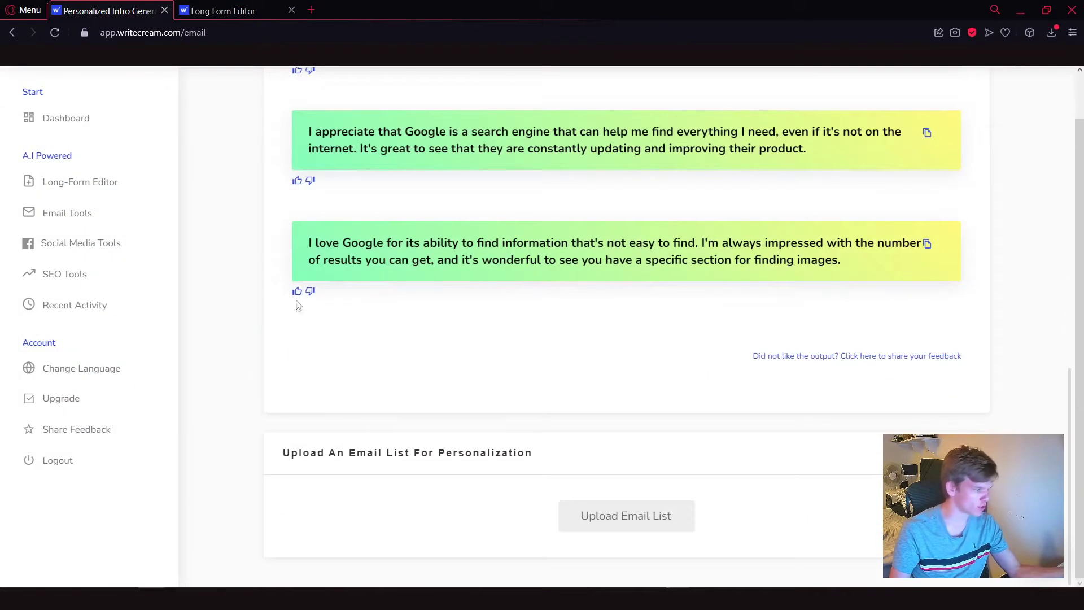
pyautogui.scroll(2, 296, 294)
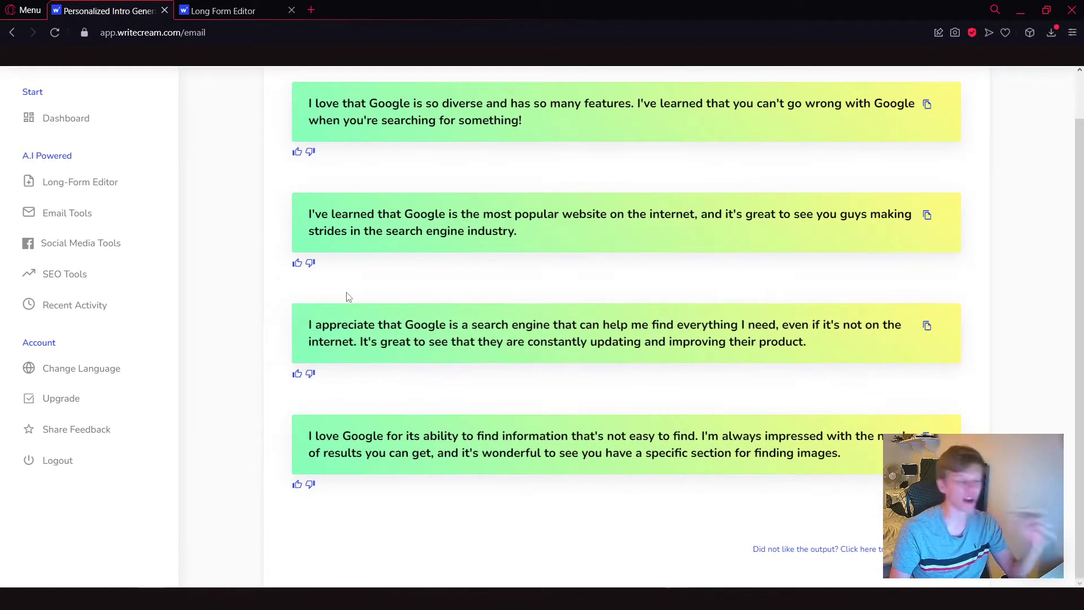
pyautogui.scroll(3, 477, 440)
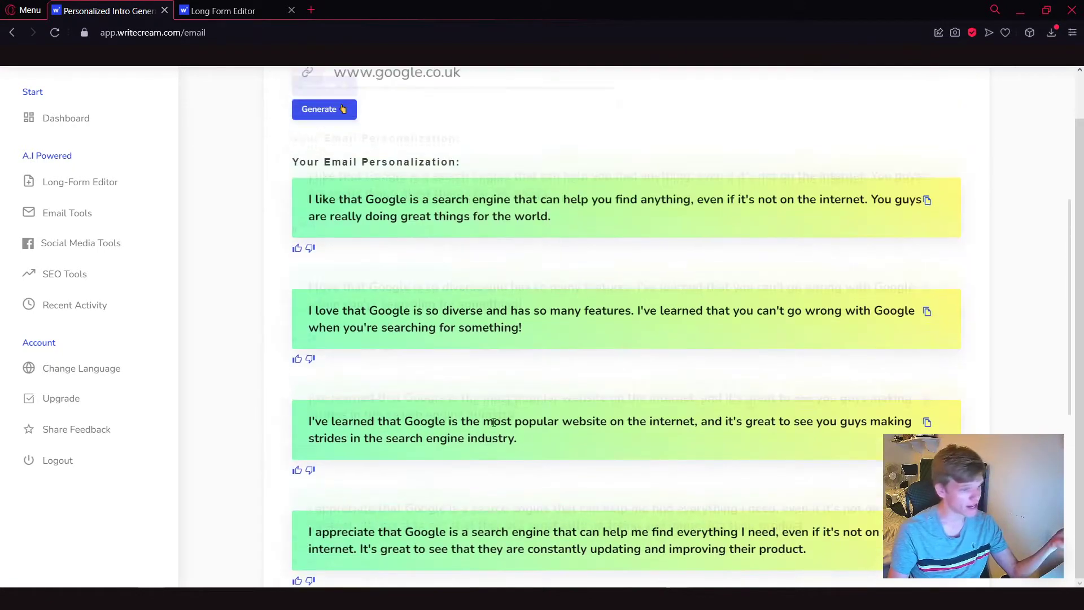
pyautogui.scroll(-3, 685, 352)
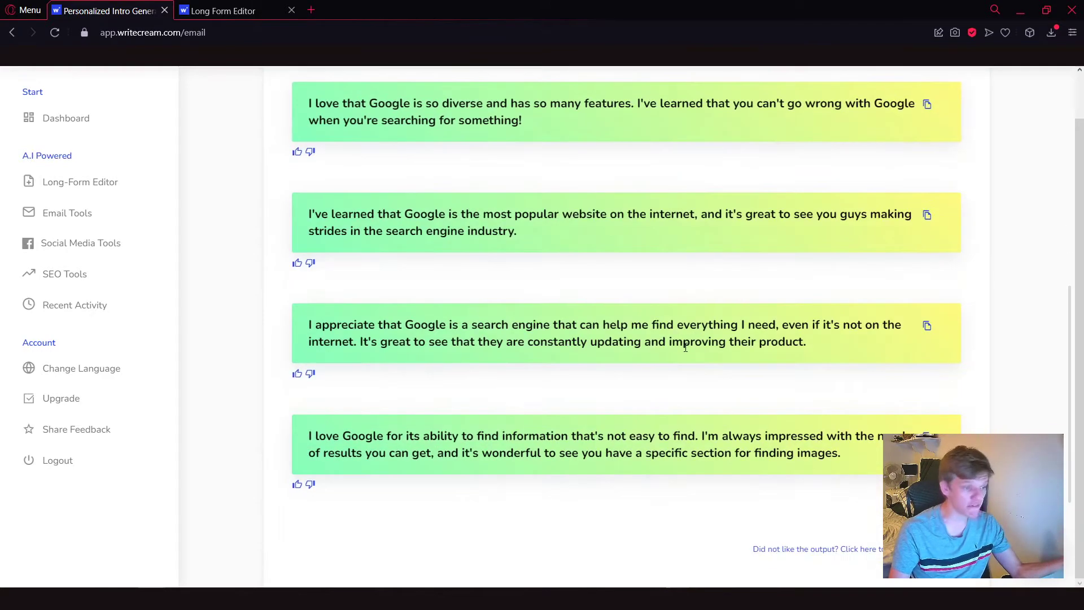
pyautogui.scroll(3, 712, 346)
pyautogui.hotkey('alt', 'Left')
pyautogui.scroll(-3, 643, 346)
pyautogui.scroll(-2, 460, 359)
pyautogui.scroll(-2, 398, 373)
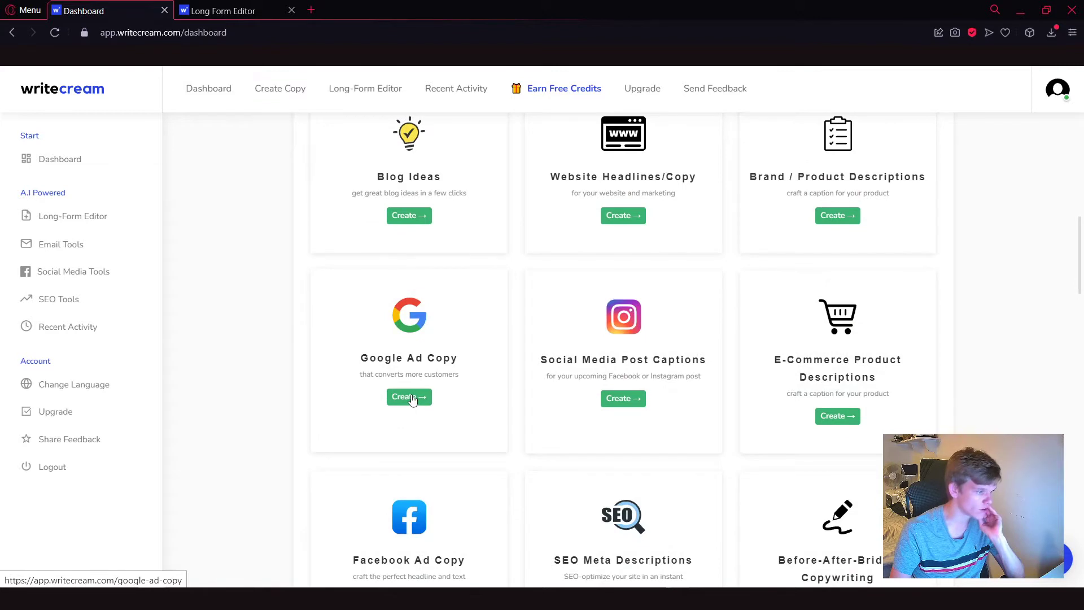
pyautogui.click(409, 397)
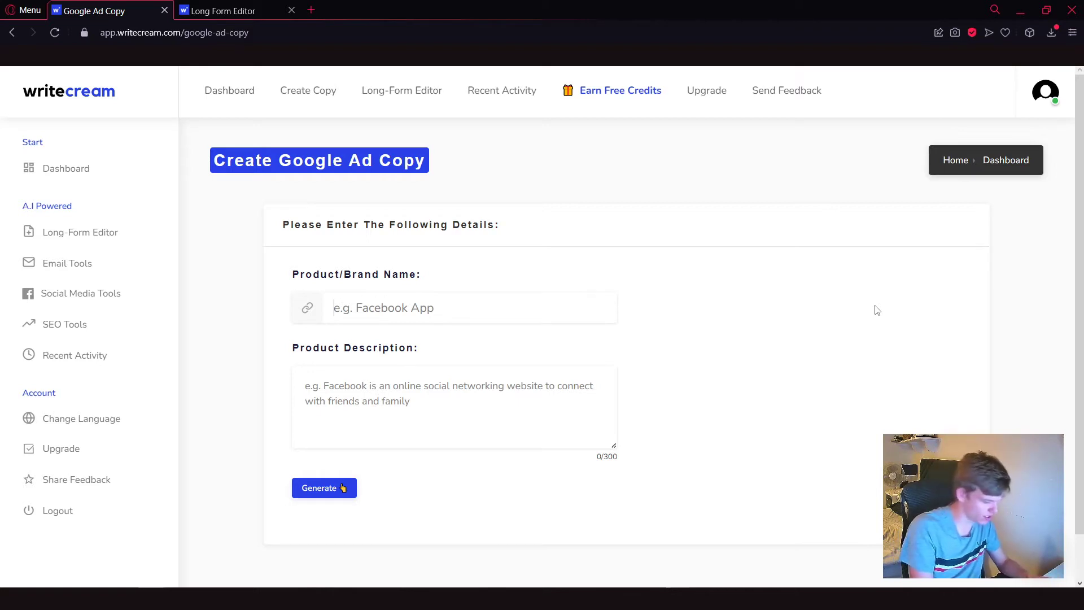
pyautogui.write('The Music S')
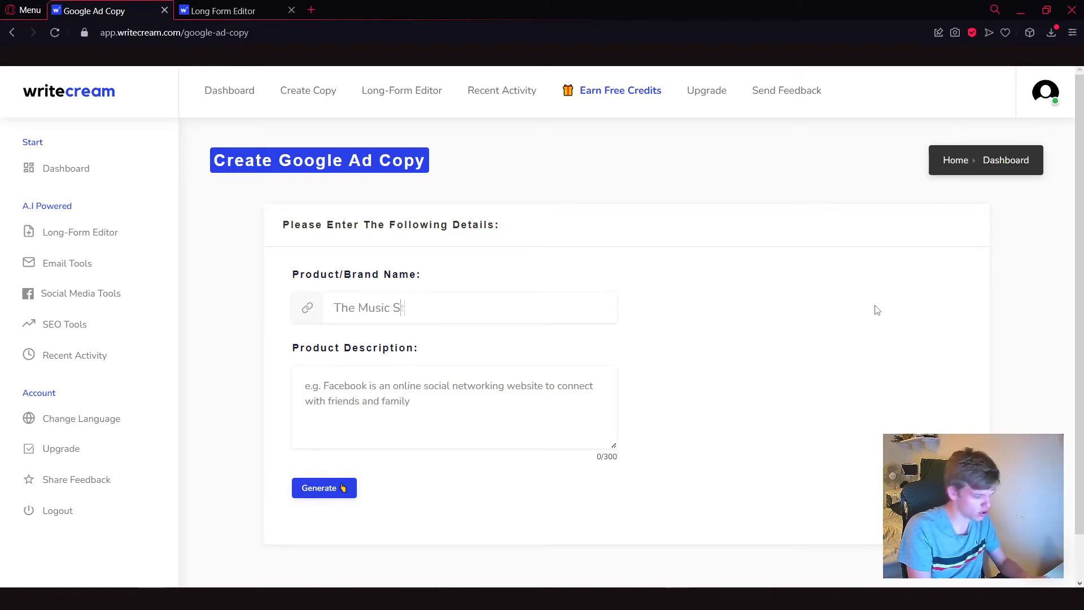
pyautogui.write('Music can be posted by anyone anywhere and be listened to for absolutely free')
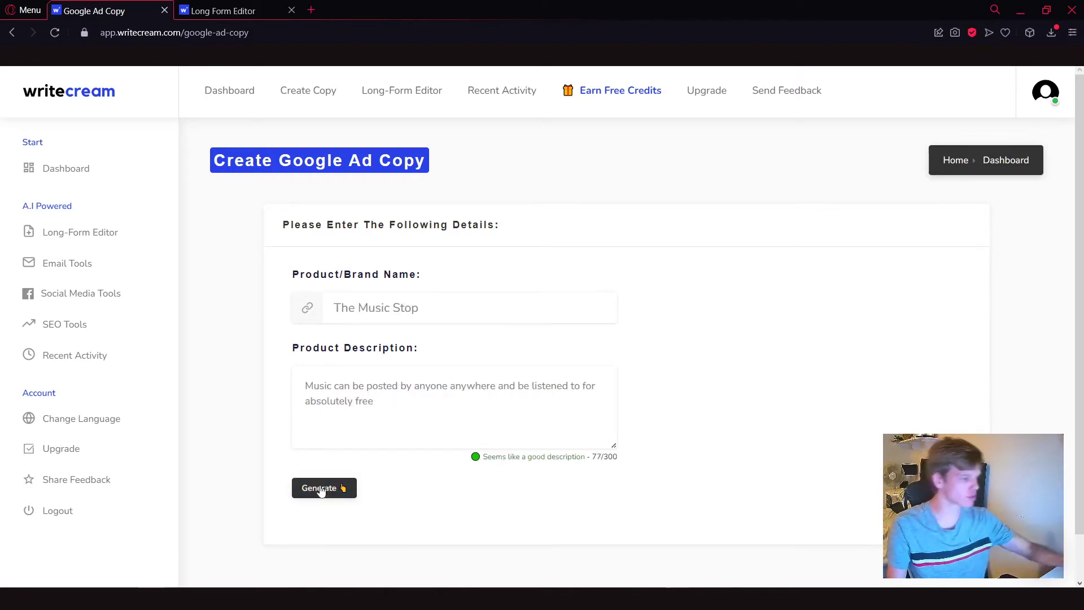
# Generate Google ad copies for The Music Stop, a free music posting and listening service.
pyautogui.click(320, 489)
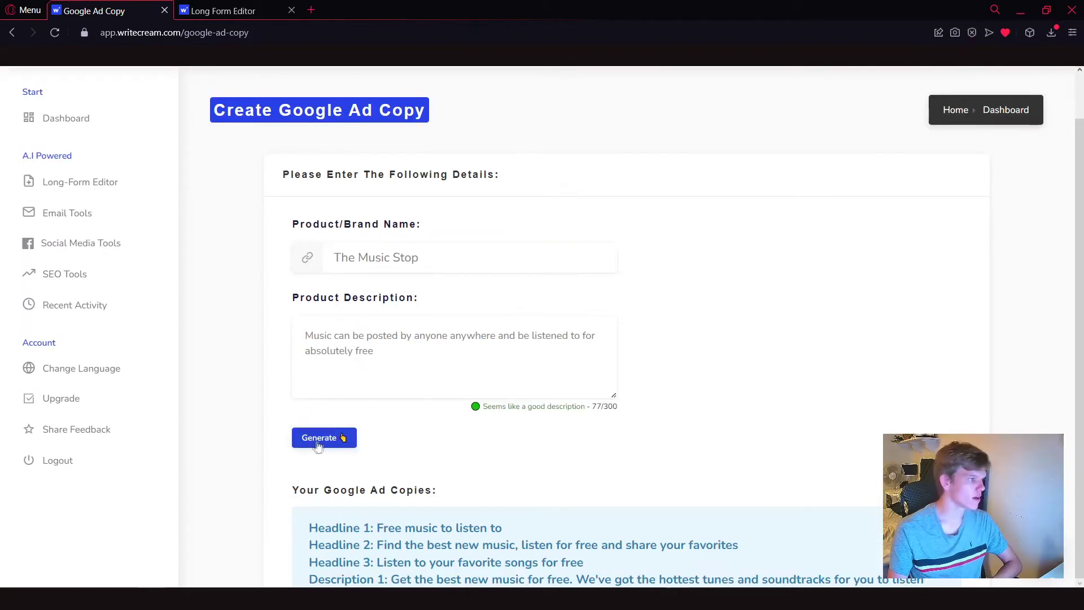
pyautogui.scroll(-4, 456, 227)
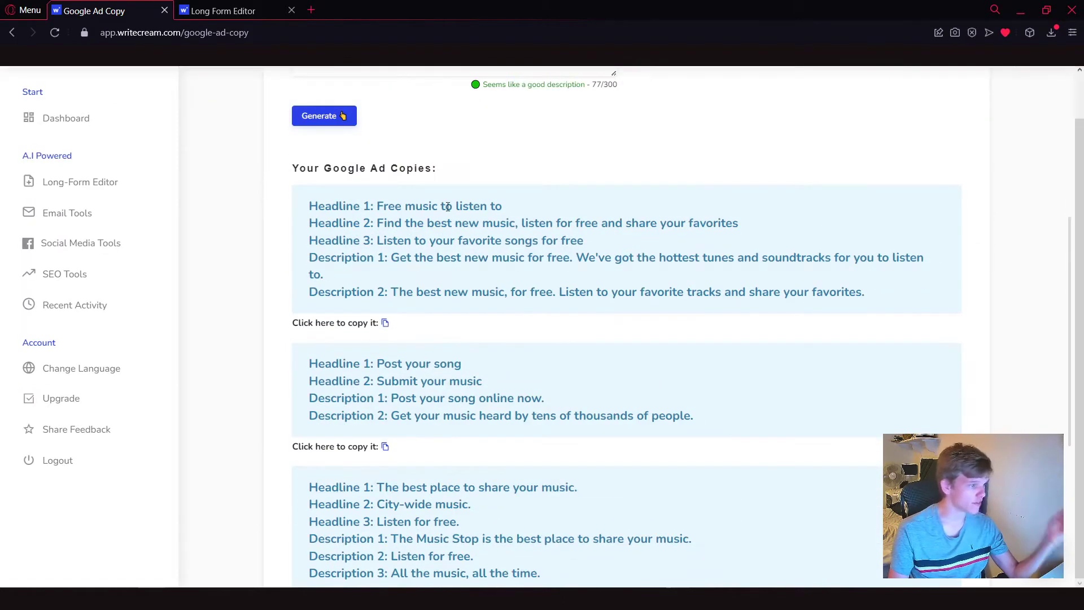
pyautogui.scroll(-1, 456, 220)
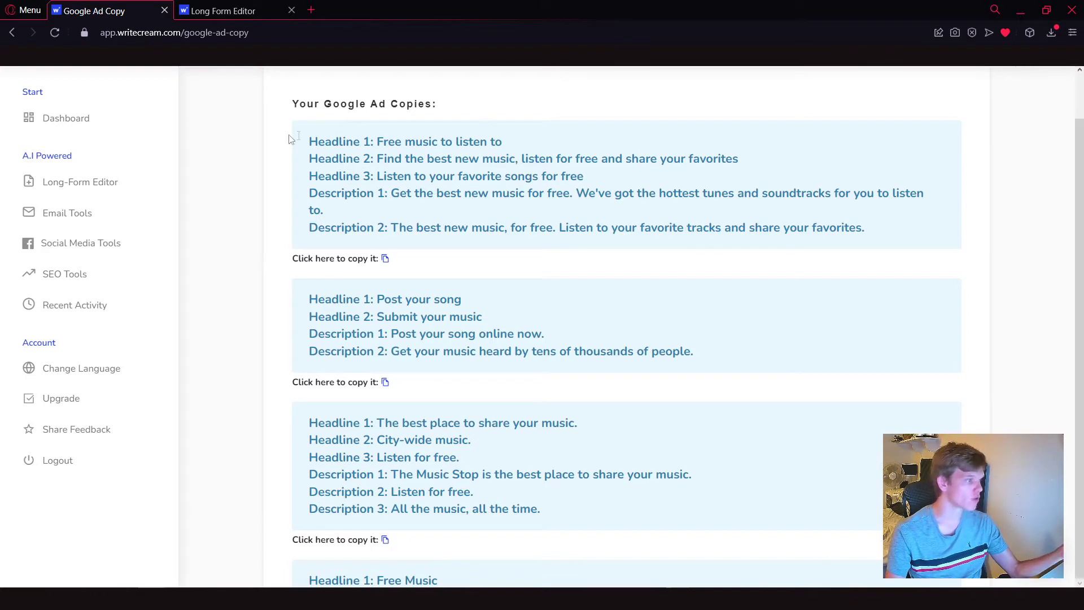
pyautogui.moveTo(314, 141); pyautogui.dragTo(430, 176)
pyautogui.click(431, 176)
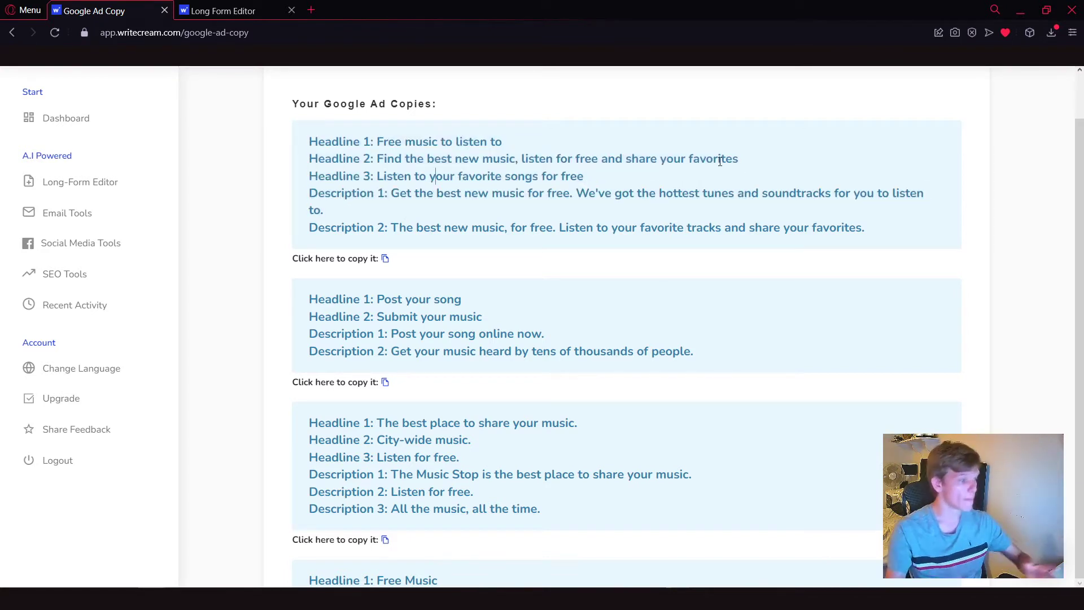
pyautogui.scroll(-1, 497, 314)
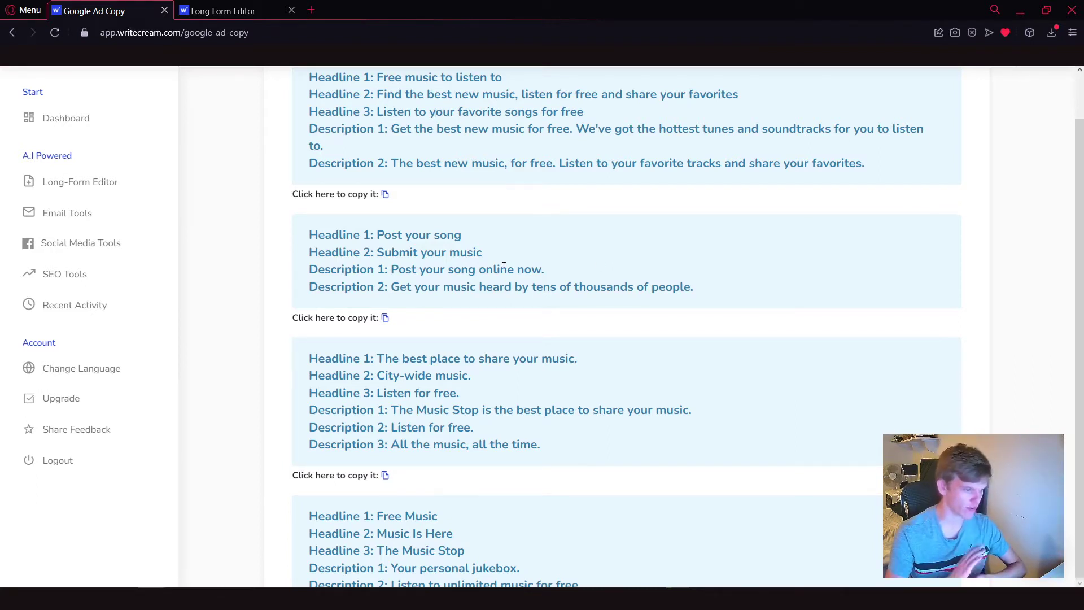
pyautogui.scroll(-2, 504, 268)
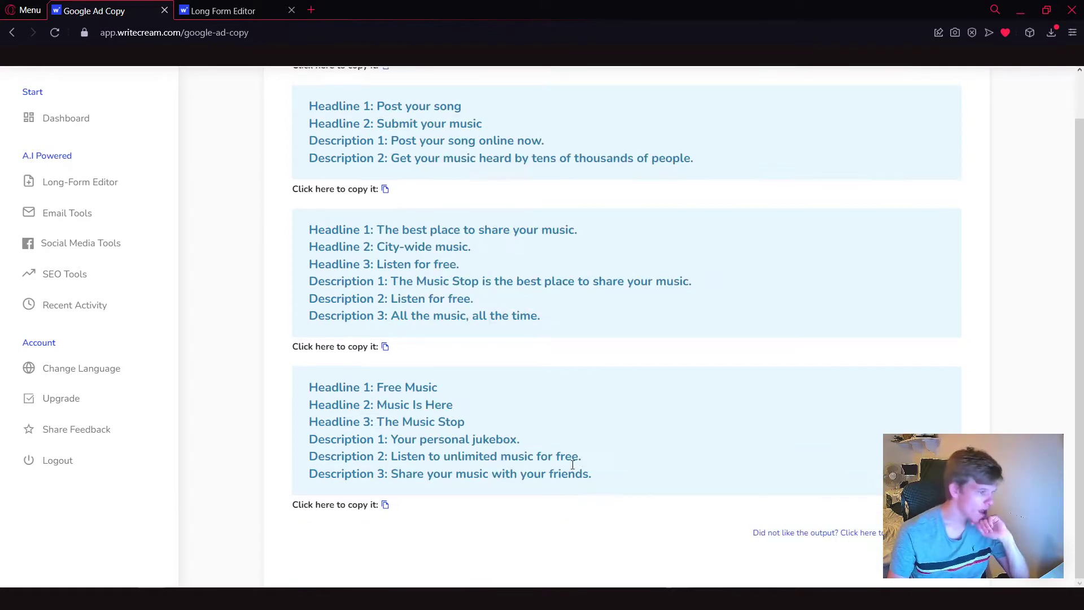
pyautogui.scroll(4, 881, 359)
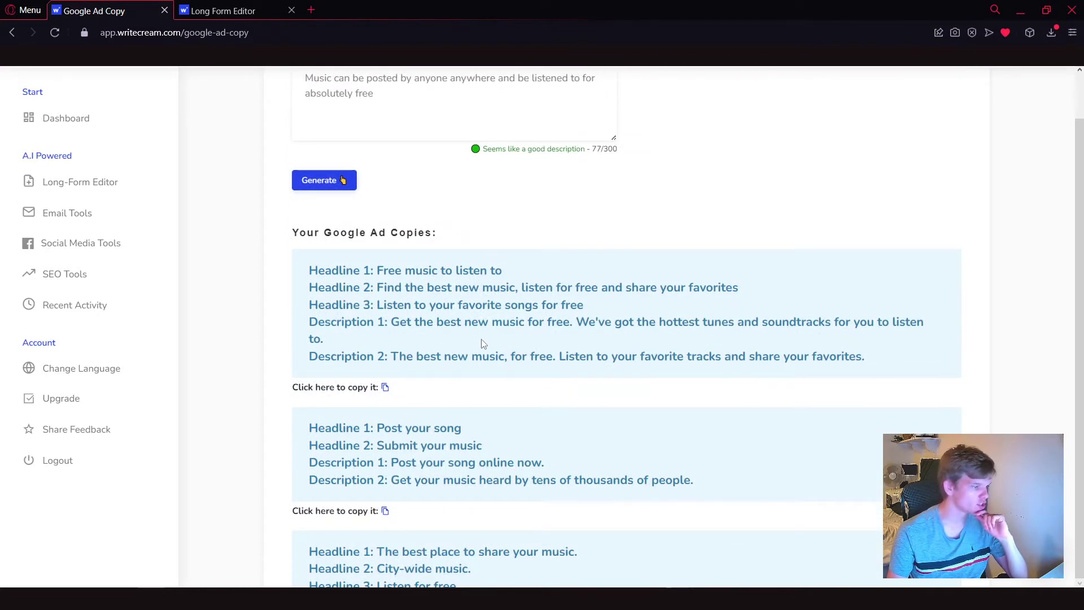
pyautogui.scroll(-4, 481, 342)
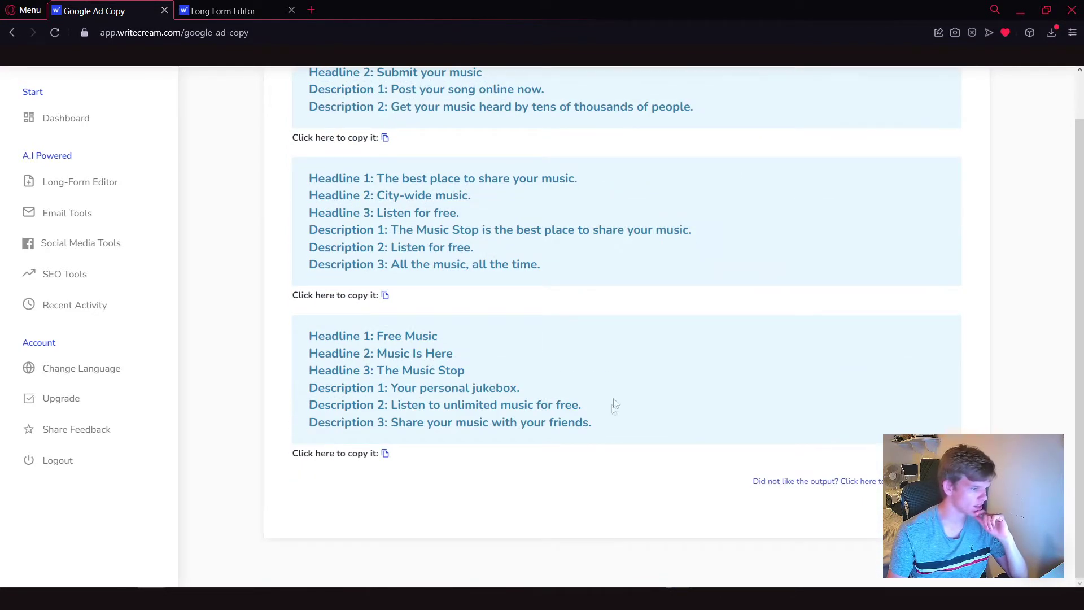
pyautogui.scroll(4, 412, 397)
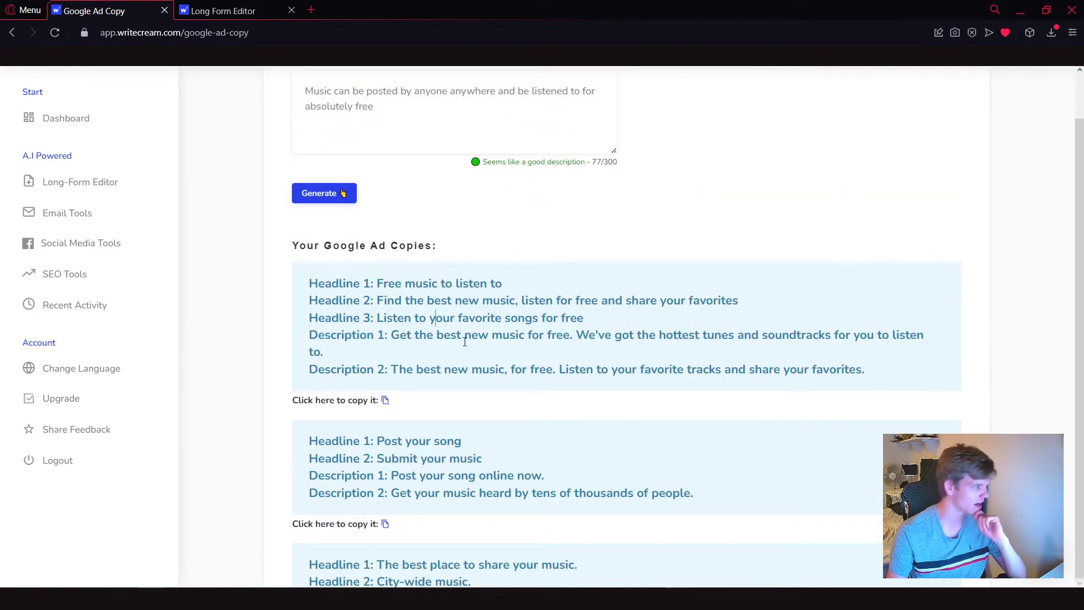
# Browse the Email, Copywriting, Social Media and SEO tool categories, landing on Plagiarism Check.
pyautogui.hotkey('alt', 'Left')
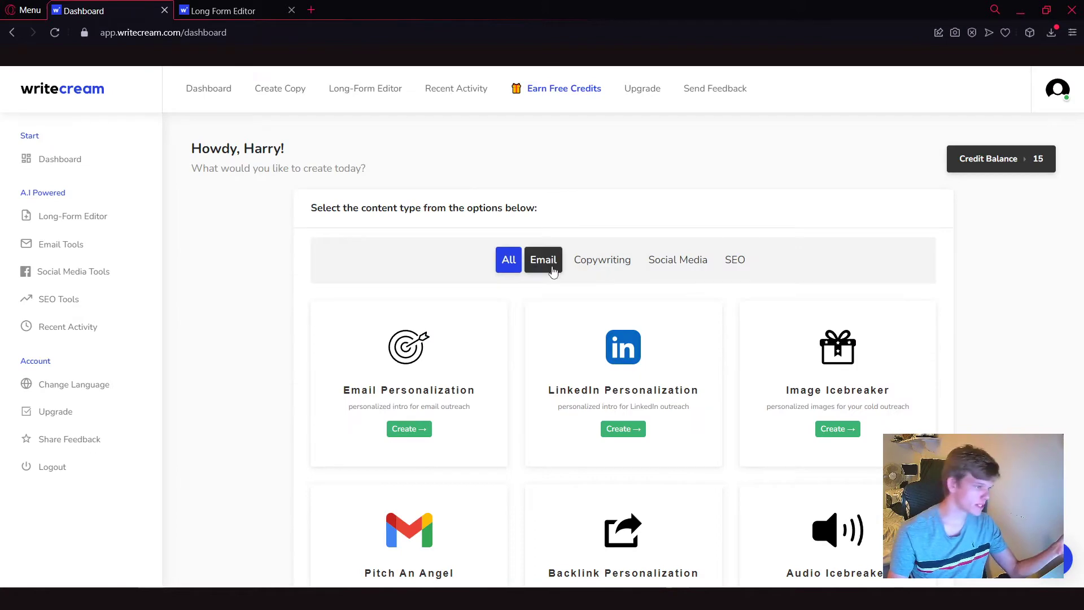
pyautogui.click(546, 268)
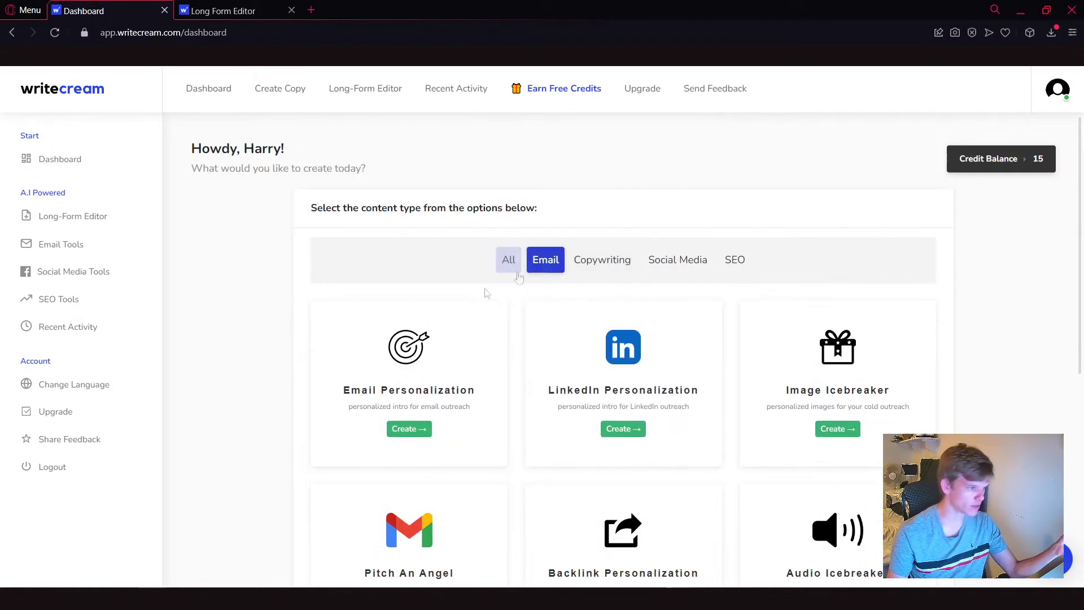
pyautogui.click(584, 260)
pyautogui.scroll(-3, 702, 392)
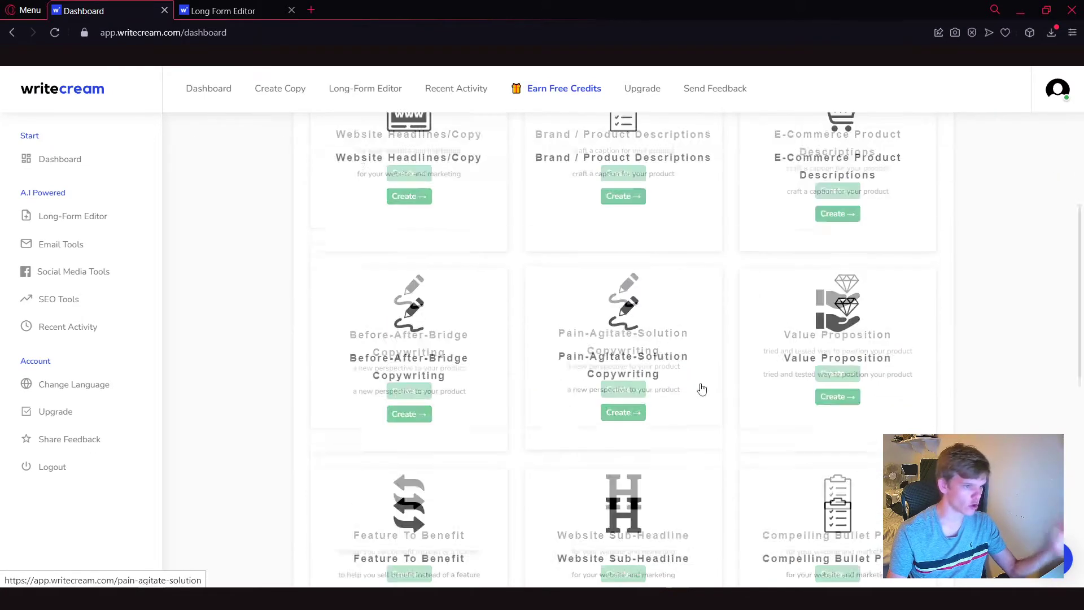
pyautogui.scroll(3, 702, 389)
pyautogui.click(669, 259)
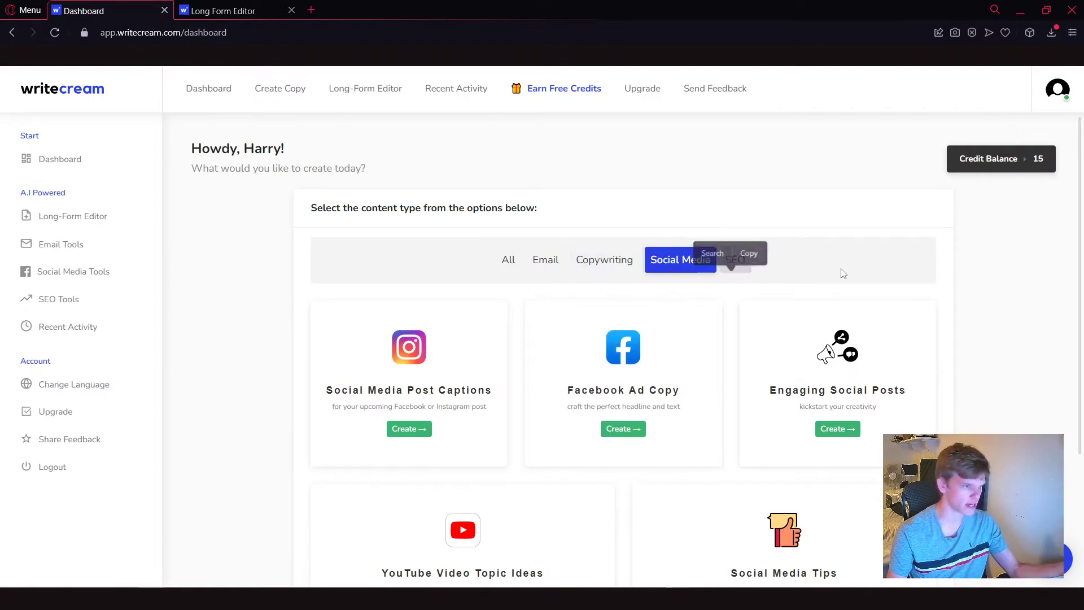
pyautogui.click(737, 262)
pyautogui.scroll(-1, 678, 322)
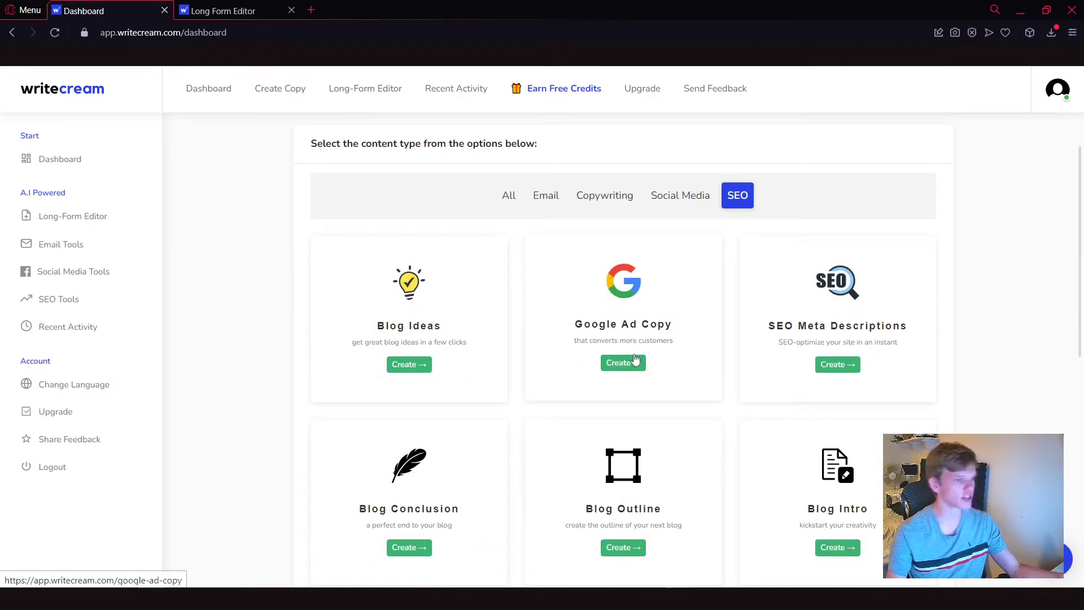
pyautogui.scroll(-1, 627, 321)
pyautogui.scroll(-5, 508, 355)
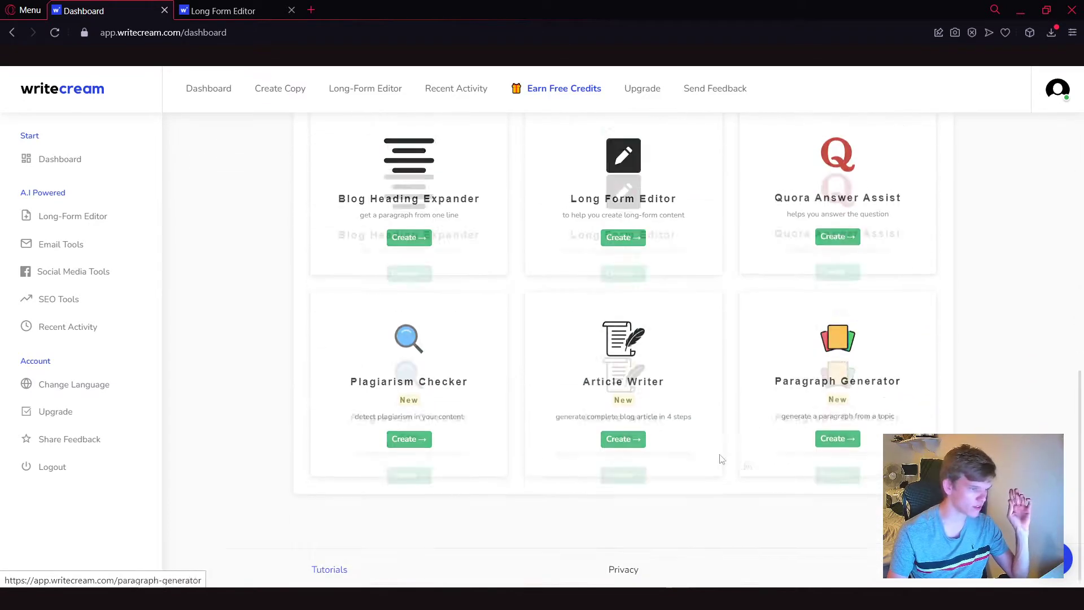
pyautogui.click(413, 440)
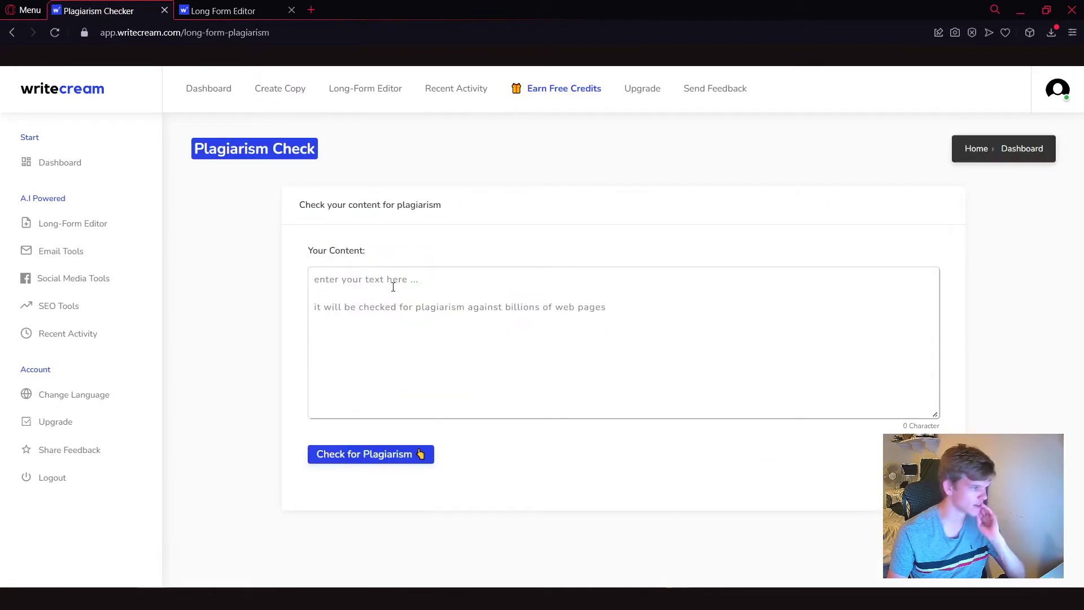
# Check the Doctor Who sentence for plagiarism, see it is 100% unique, and return to the dashboard.
pyautogui.click(427, 278)
pyautogui.write('Doctor Who is one of the greatest Sci-Fi Shows ever created')
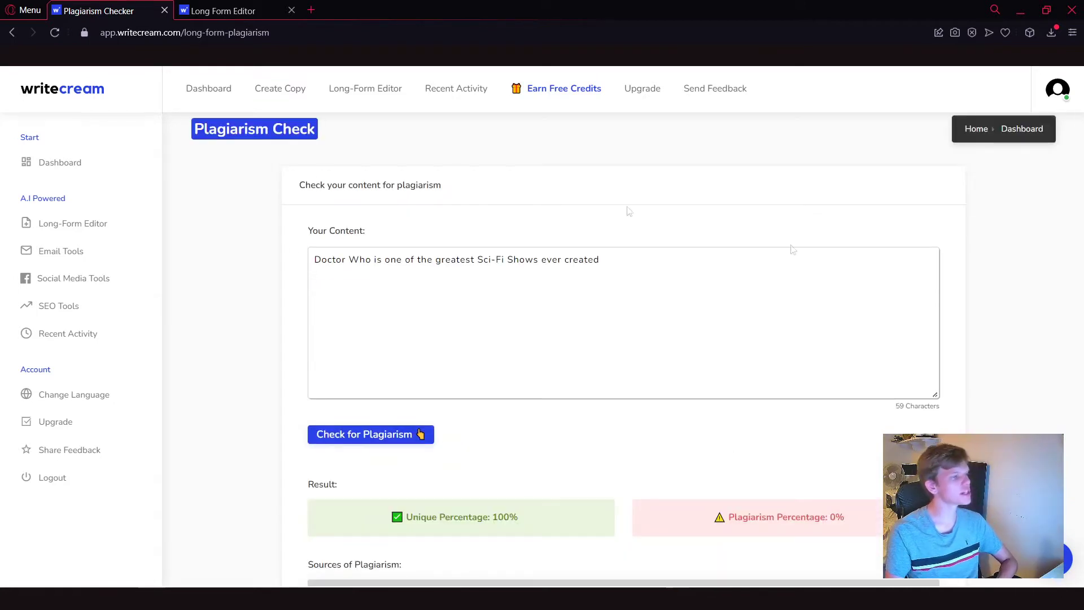
pyautogui.scroll(-2, 783, 287)
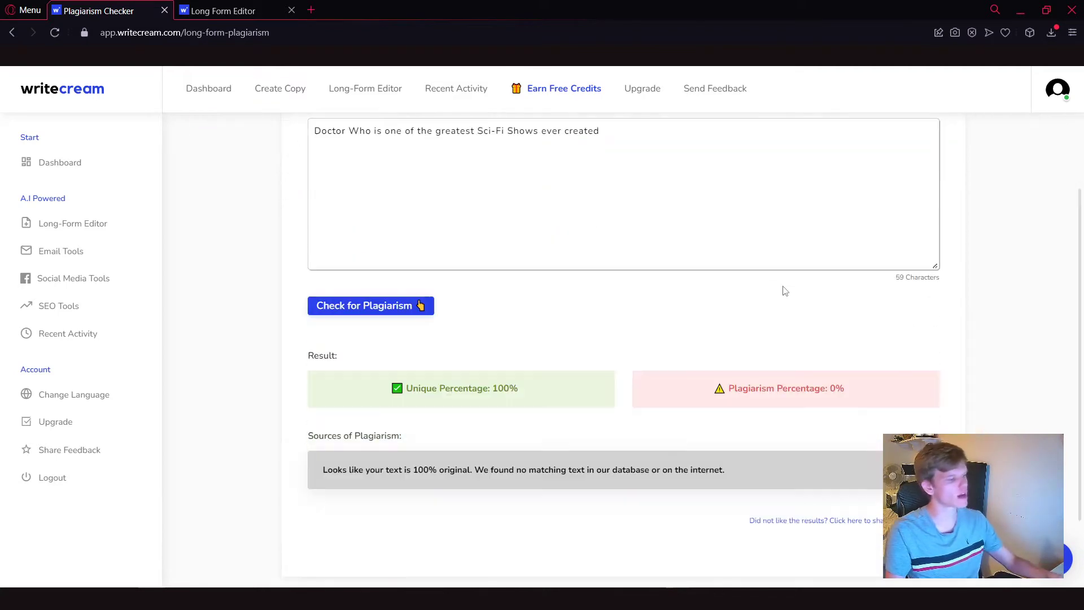
pyautogui.scroll(-1, 773, 385)
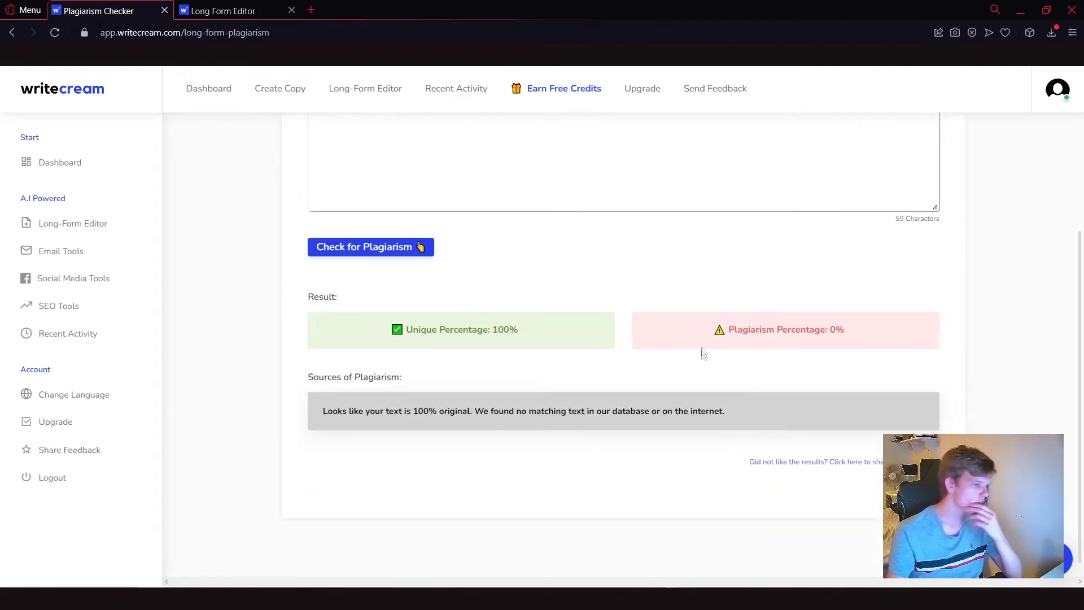
pyautogui.moveTo(720, 330); pyautogui.dragTo(871, 340)
pyautogui.click(853, 338)
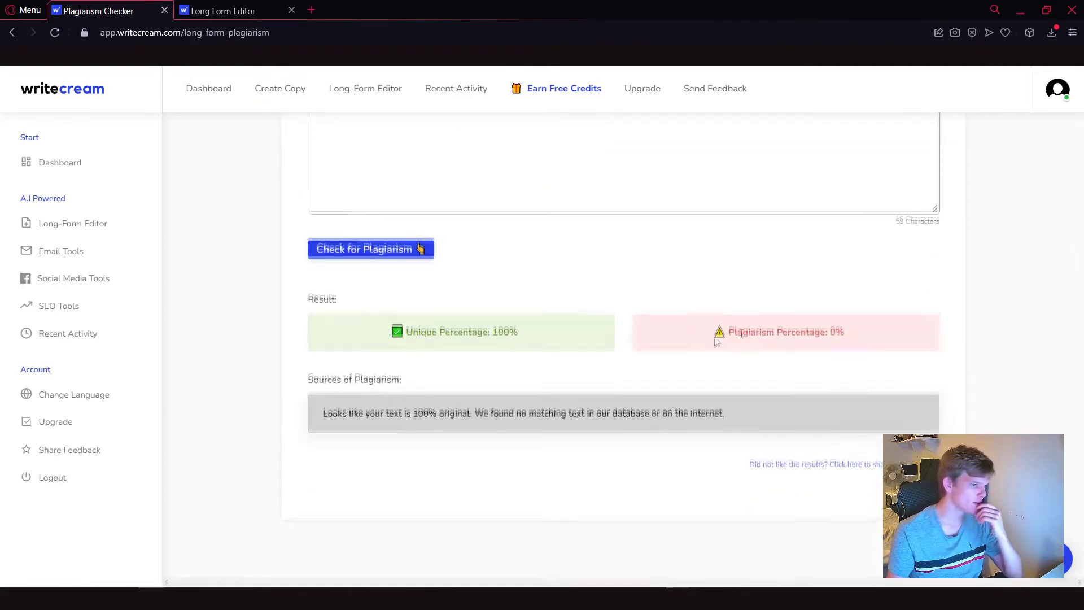
pyautogui.scroll(3, 409, 248)
pyautogui.hotkey('ctrl', 'a')
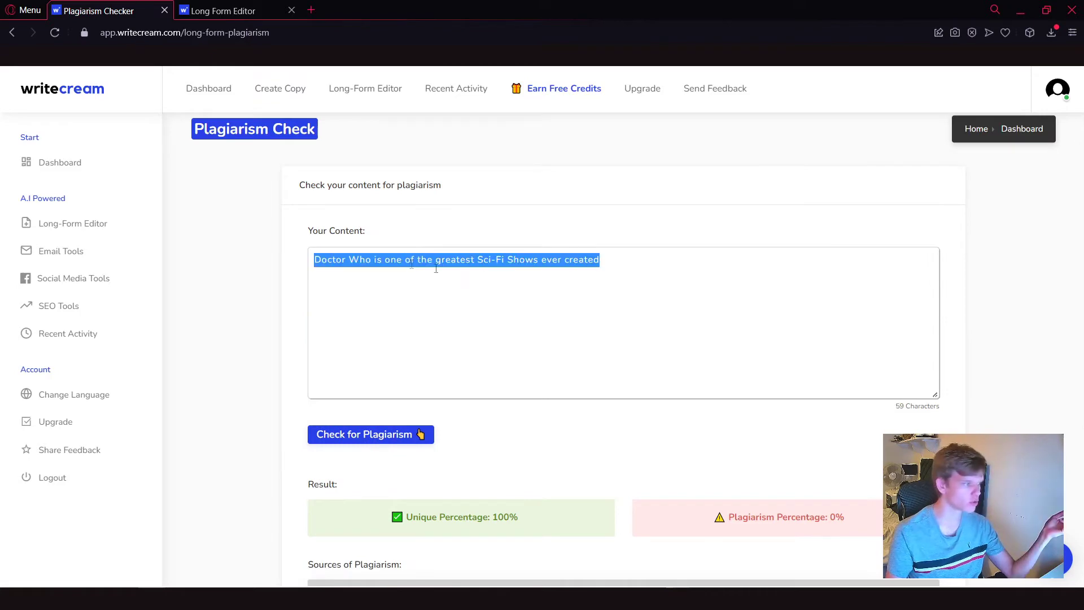
pyautogui.click(565, 259)
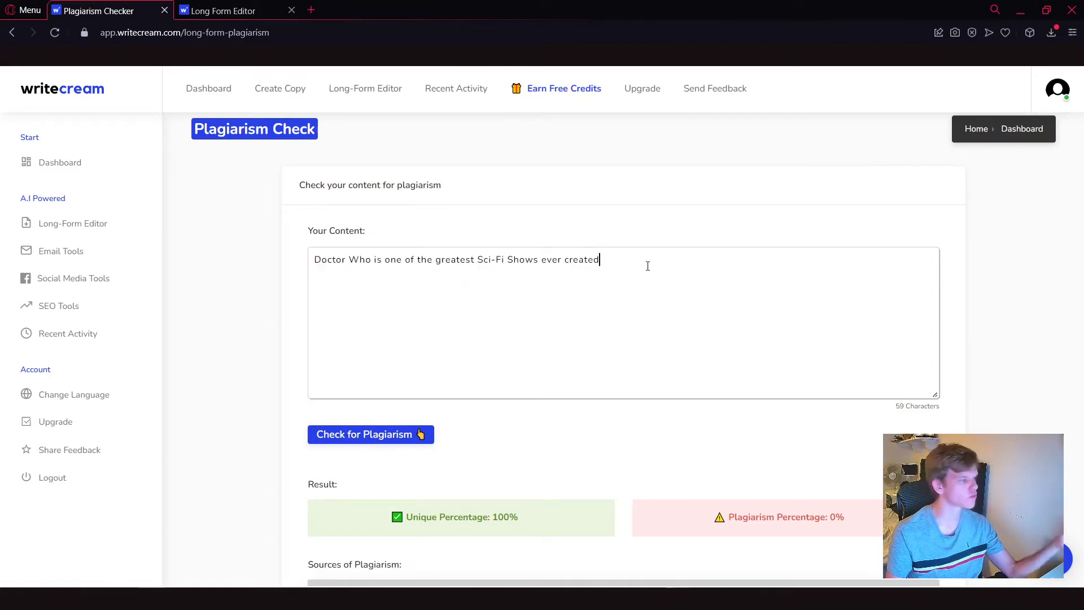
pyautogui.scroll(-2, 648, 265)
pyautogui.scroll(2, 513, 378)
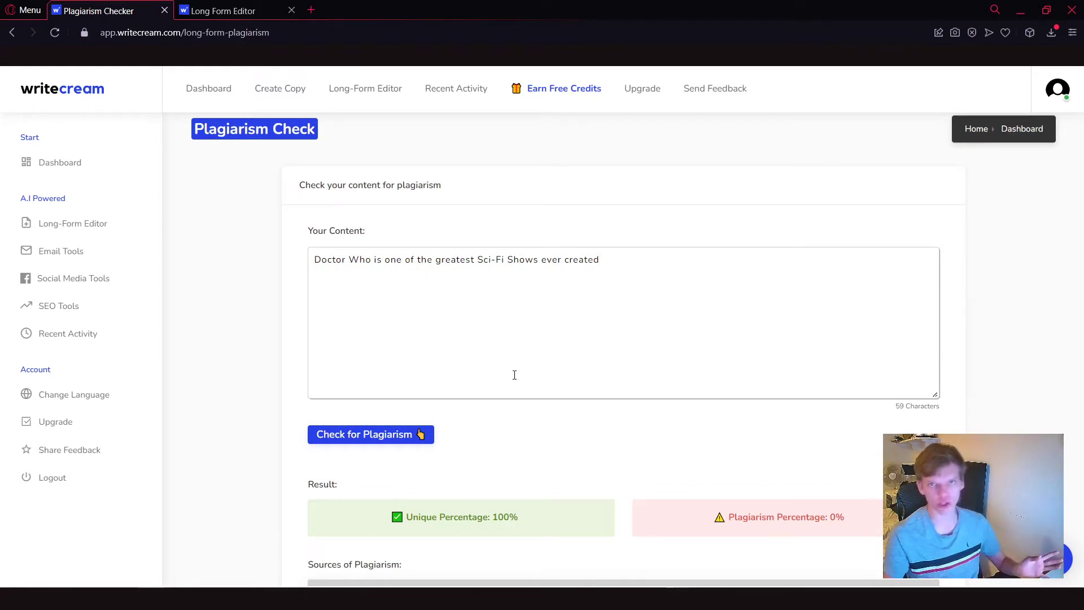
pyautogui.click(73, 172)
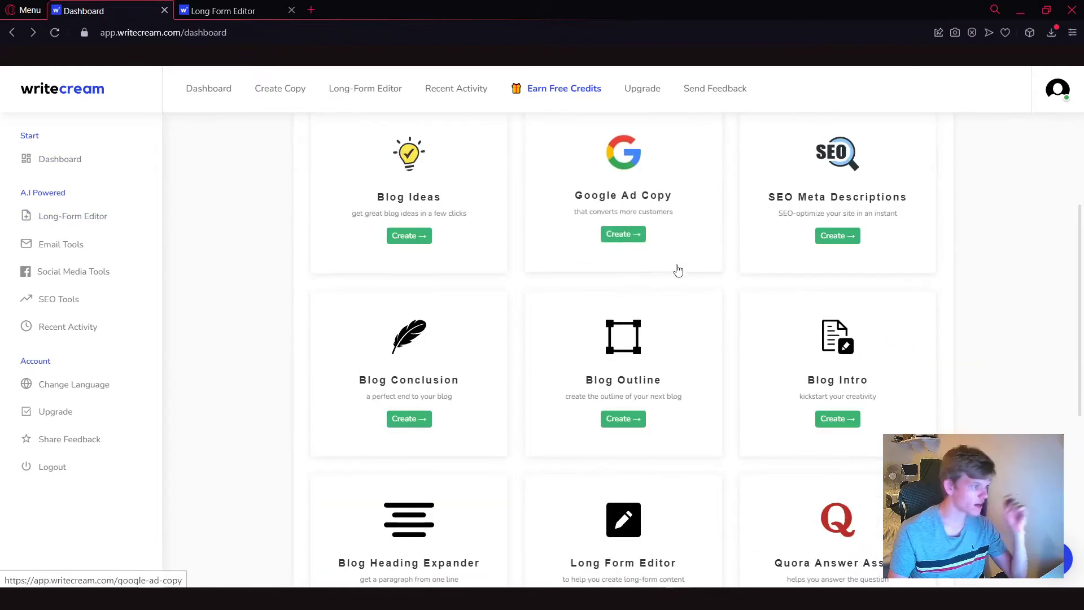
pyautogui.scroll(-2, 467, 323)
pyautogui.scroll(2, 460, 259)
# Generate blog ideas for The Music Stop, then head to the Create a Voiceover tool.
pyautogui.click(418, 242)
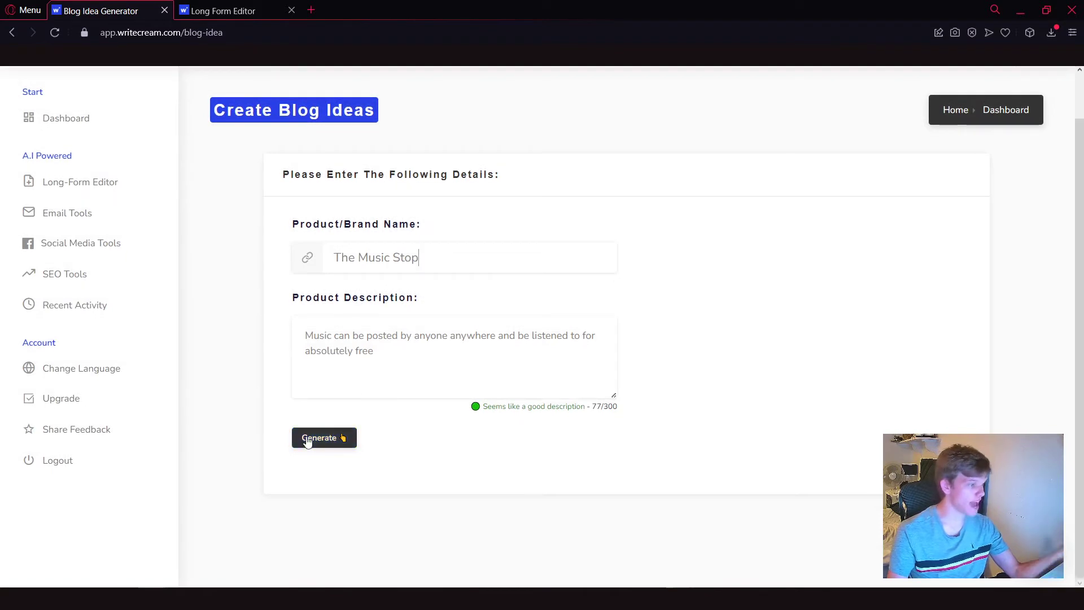
pyautogui.click(307, 439)
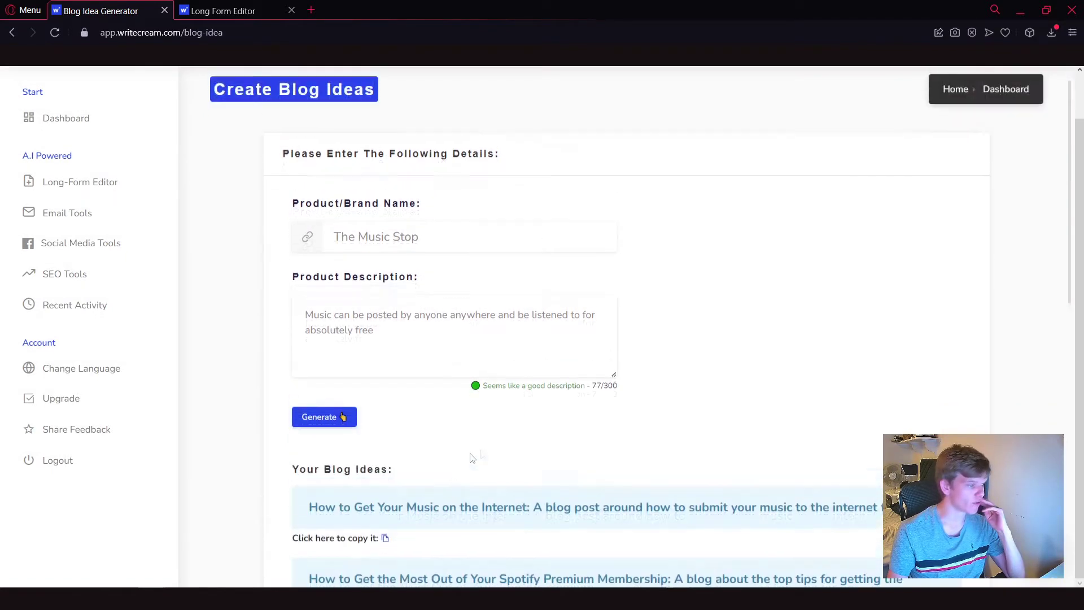
pyautogui.scroll(-5, 700, 379)
pyautogui.scroll(3, 559, 356)
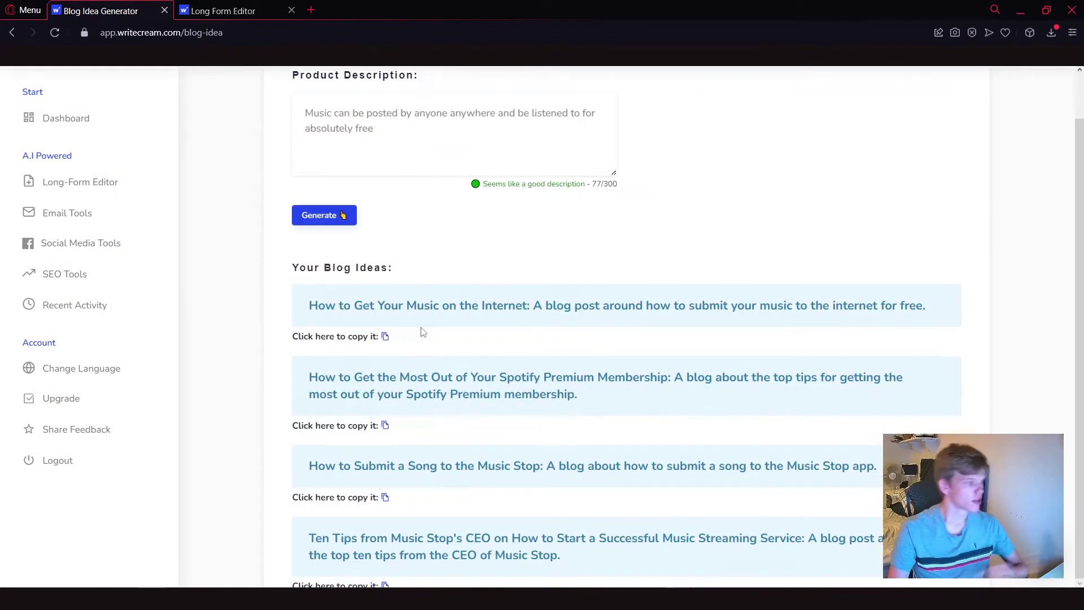
pyautogui.scroll(-1, 420, 330)
pyautogui.scroll(1, 421, 329)
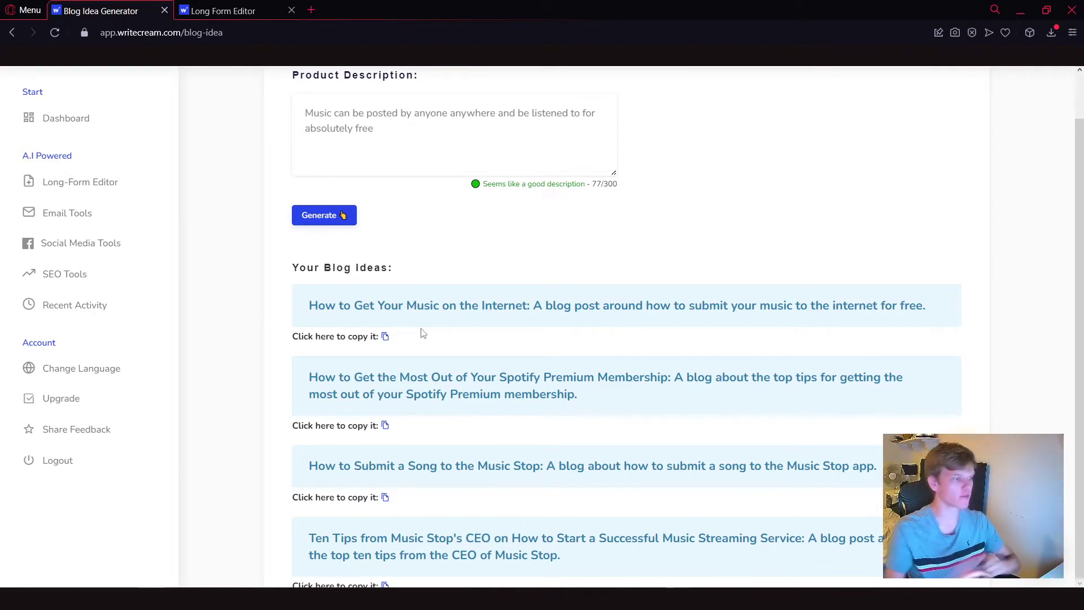
pyautogui.scroll(-7, 753, 423)
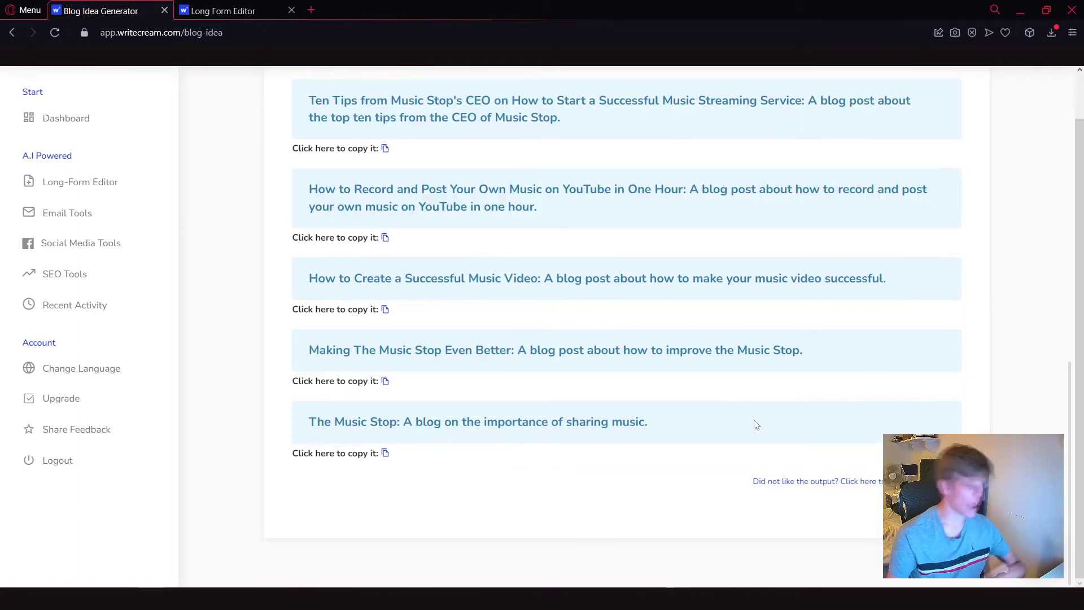
pyautogui.scroll(8, 750, 423)
pyautogui.click(93, 118)
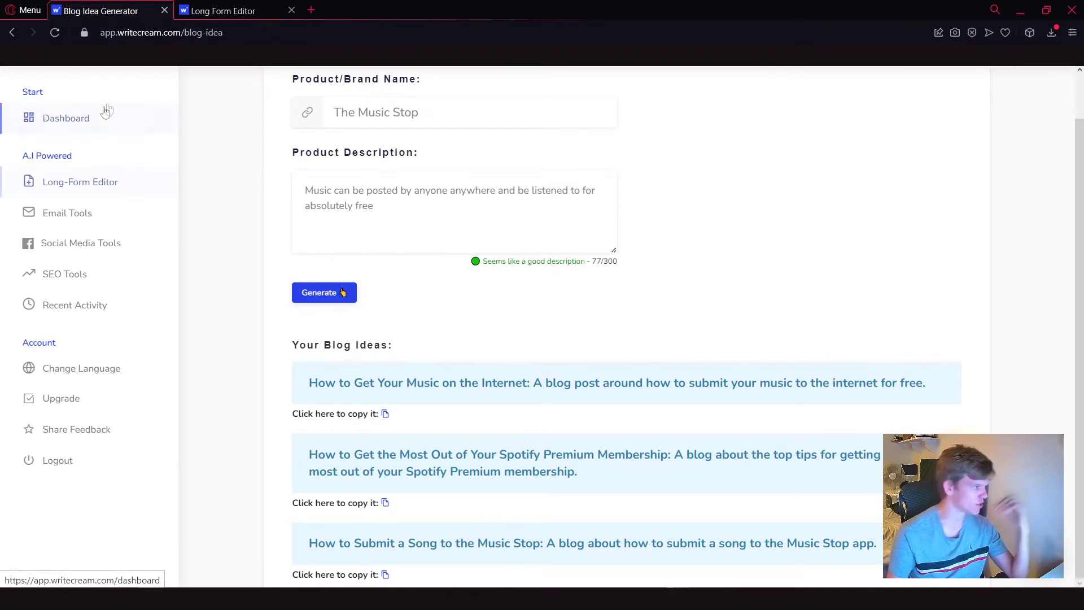
pyautogui.scroll(-4, 597, 271)
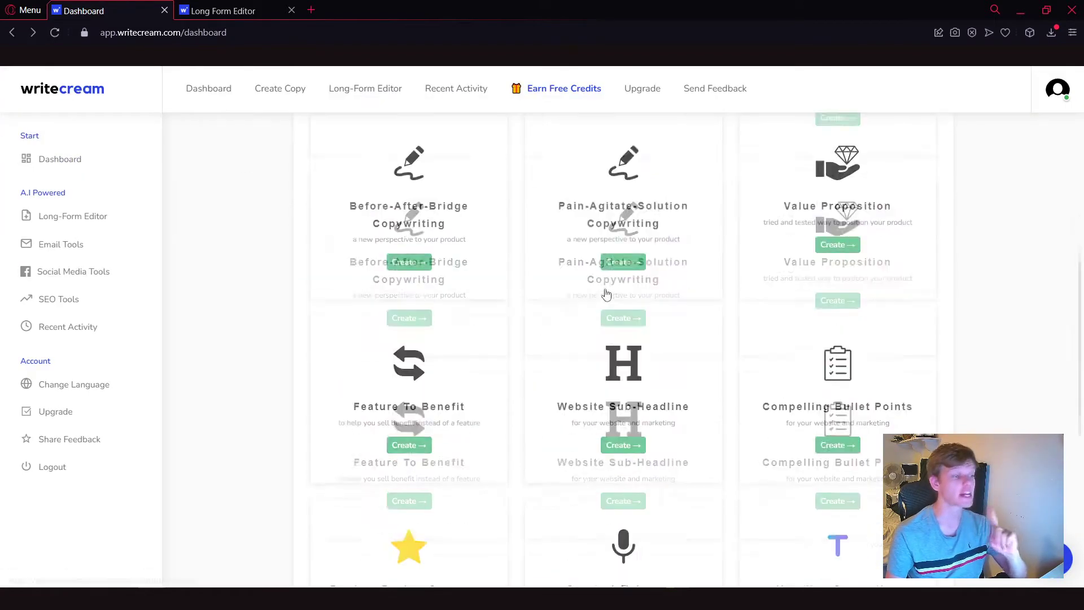
pyautogui.scroll(-2, 585, 303)
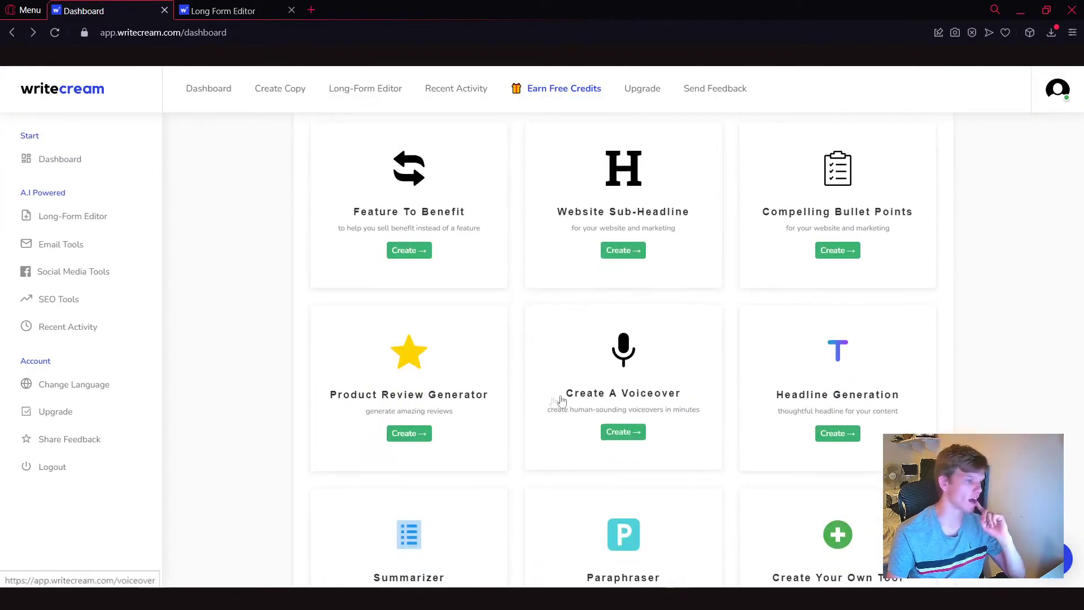
pyautogui.scroll(-2, 593, 356)
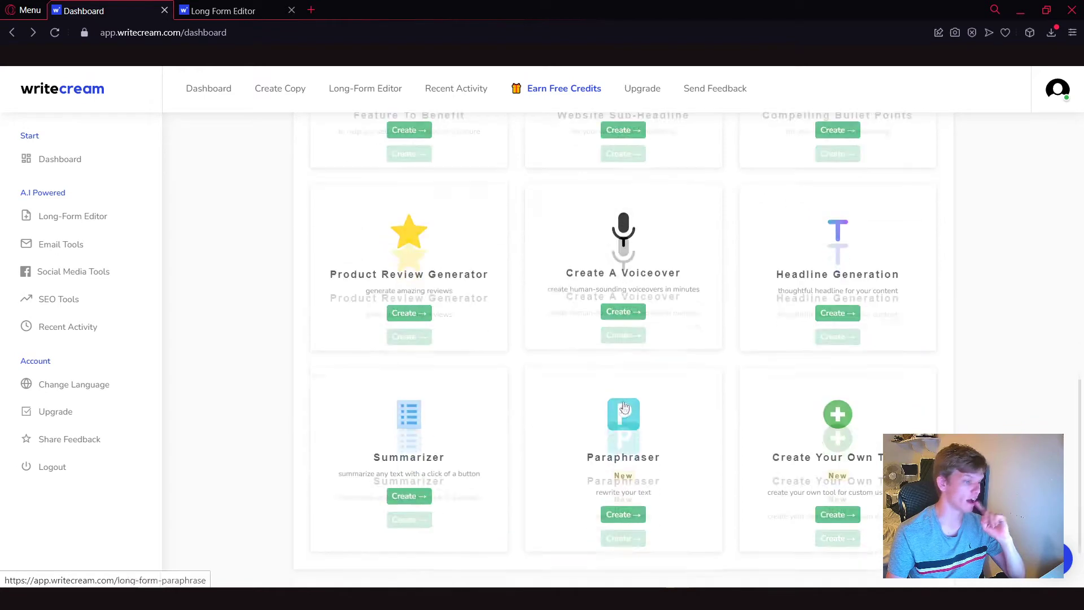
pyautogui.click(628, 306)
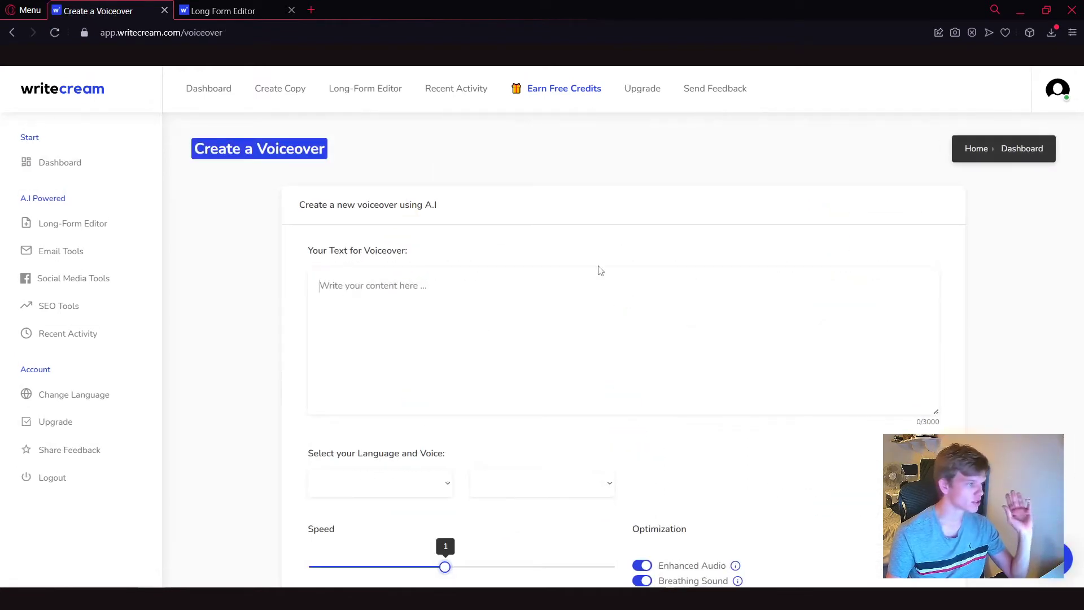
# Generate a British English voiceover of the review sentence with the Amy, Female voice at speed 1.3.
pyautogui.click(584, 271)
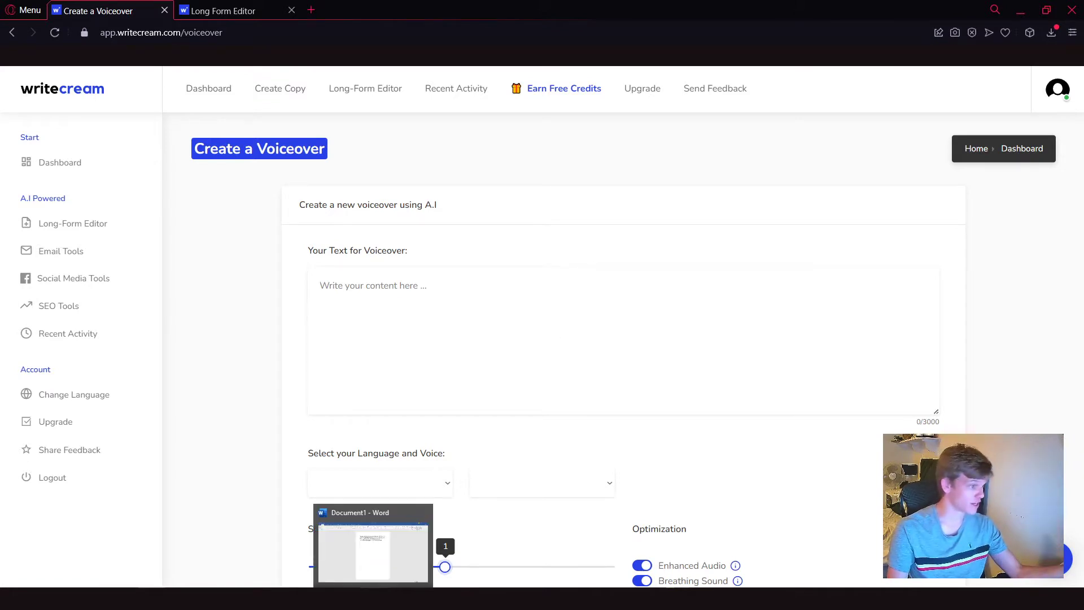
pyautogui.click(375, 357)
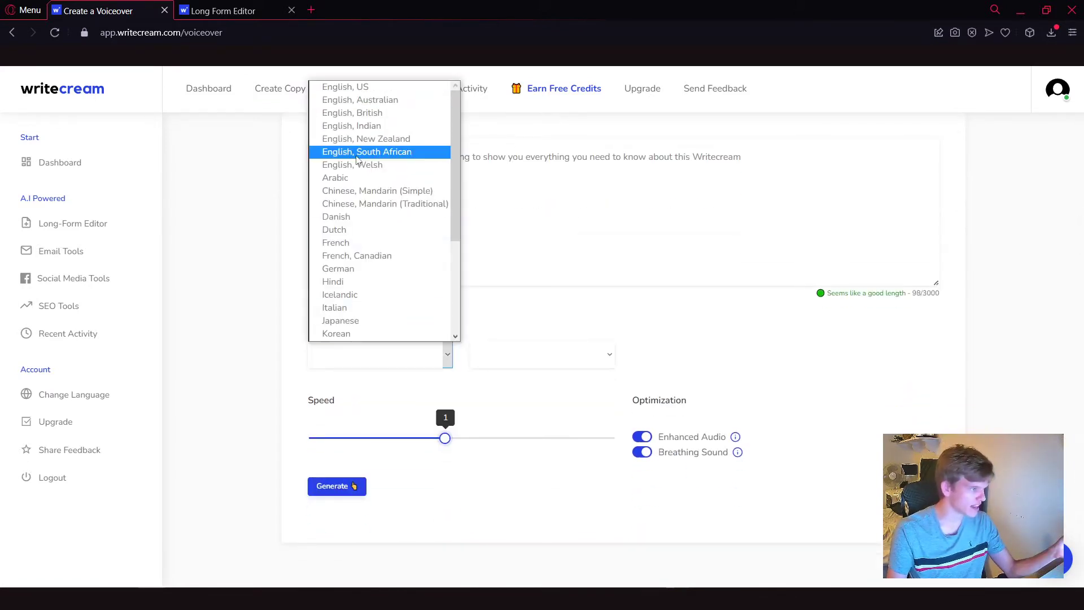
pyautogui.click(351, 112)
pyautogui.click(542, 356)
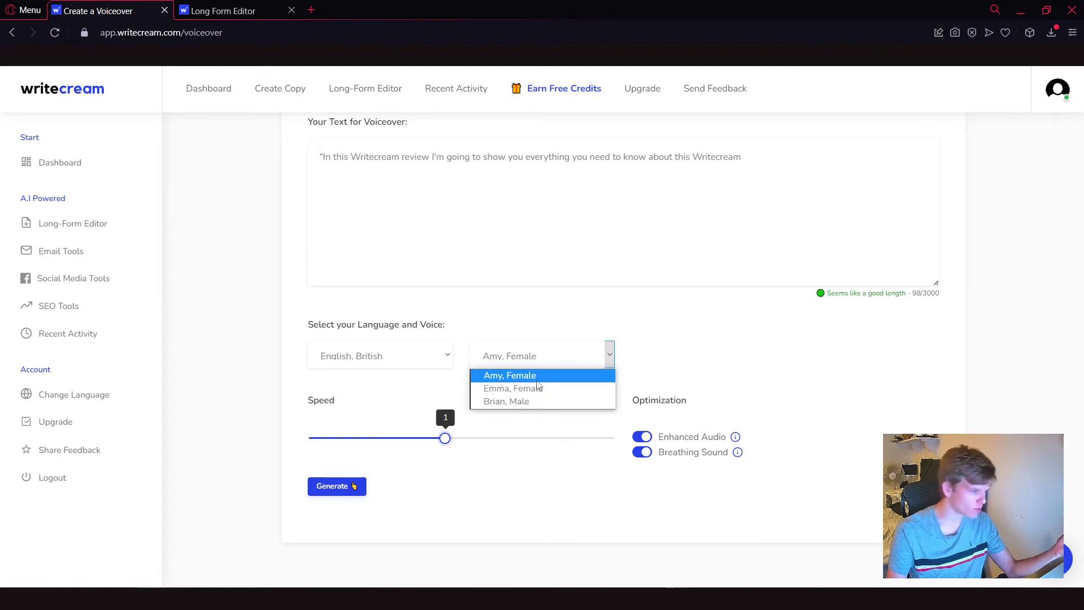
pyautogui.click(536, 377)
pyautogui.moveTo(442, 445); pyautogui.dragTo(493, 441)
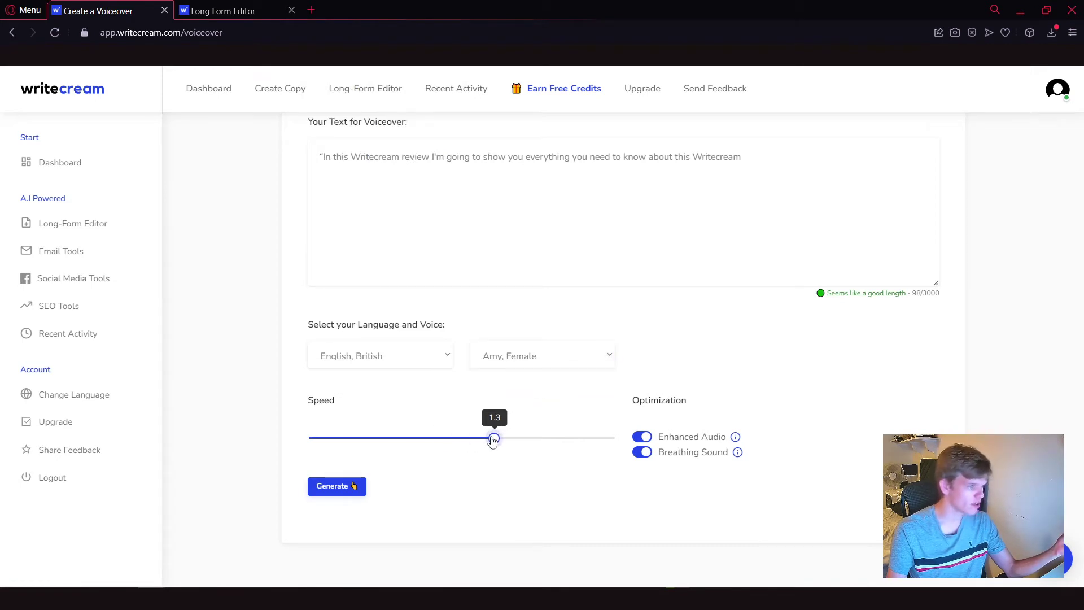
pyautogui.scroll(2, 473, 449)
pyautogui.scroll(-1, 406, 508)
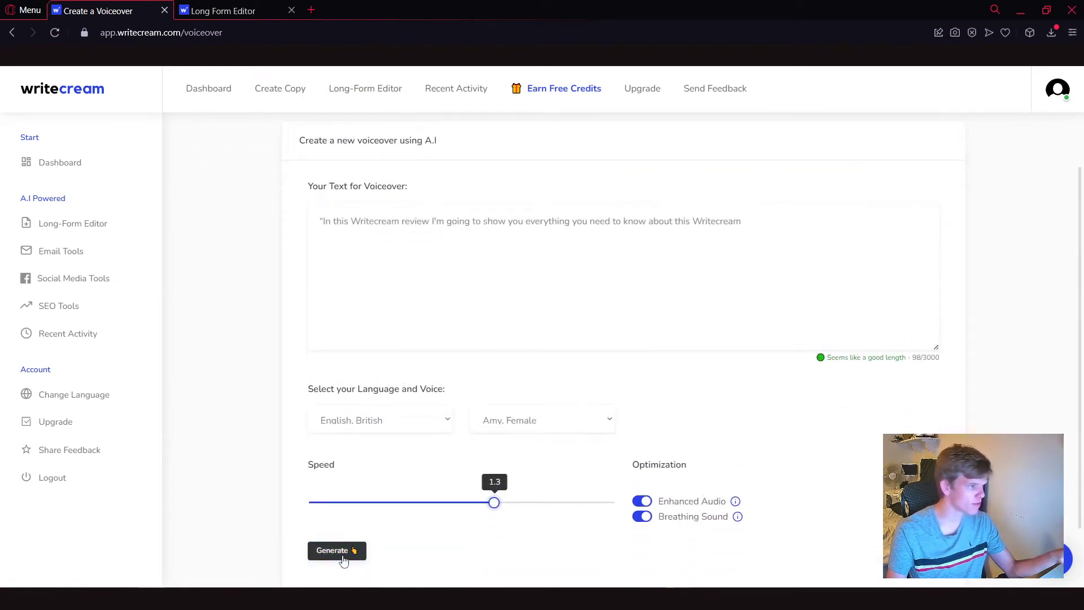
pyautogui.click(342, 561)
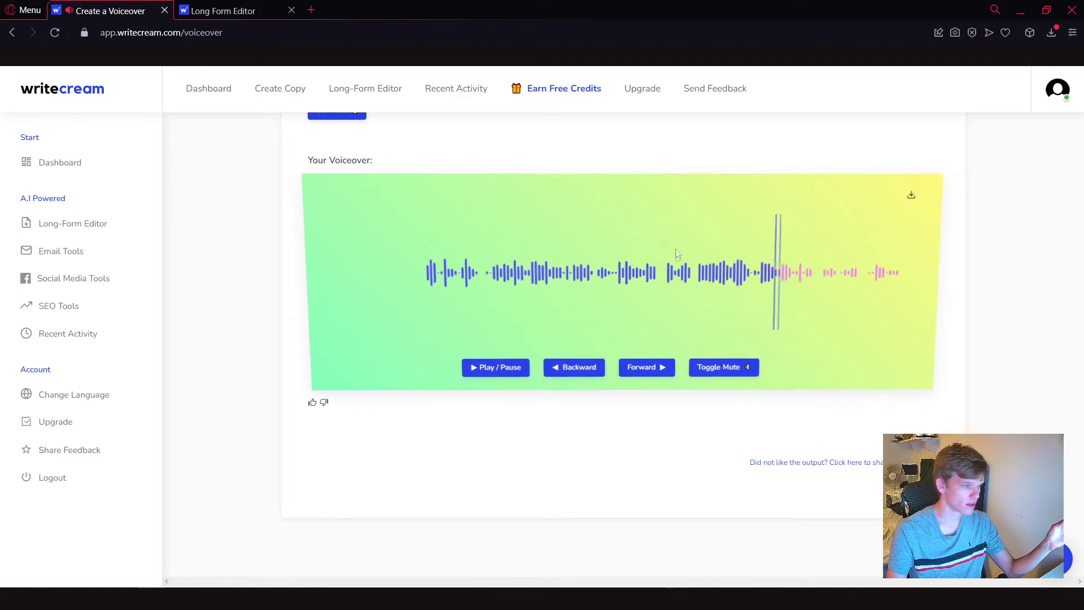
pyautogui.scroll(3, 688, 307)
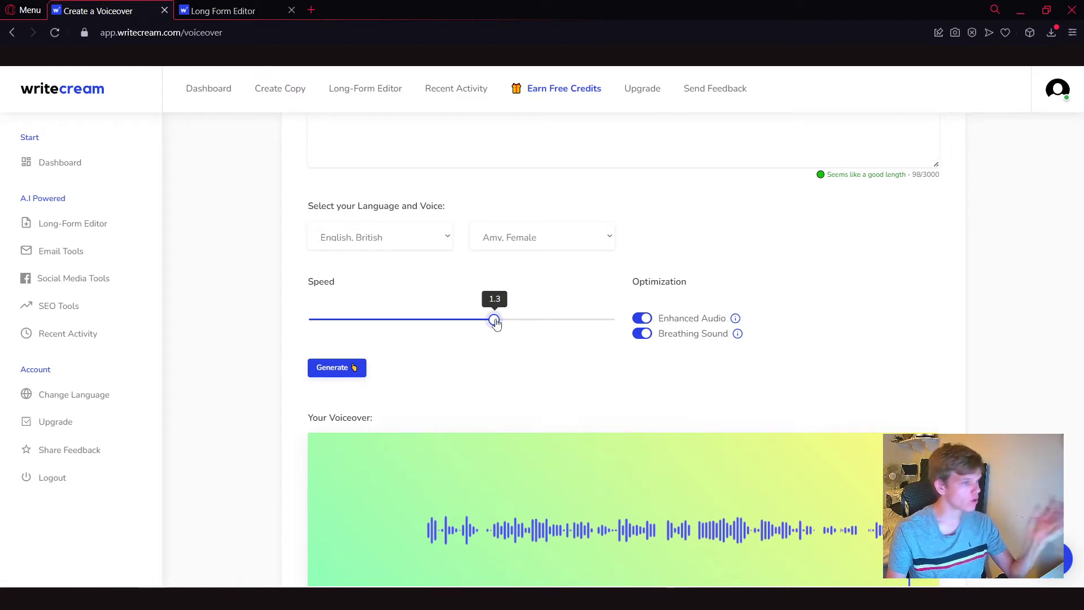
# Lower the voiceover speed to 0.9, regenerate it and play it back.
pyautogui.moveTo(496, 323); pyautogui.dragTo(418, 328)
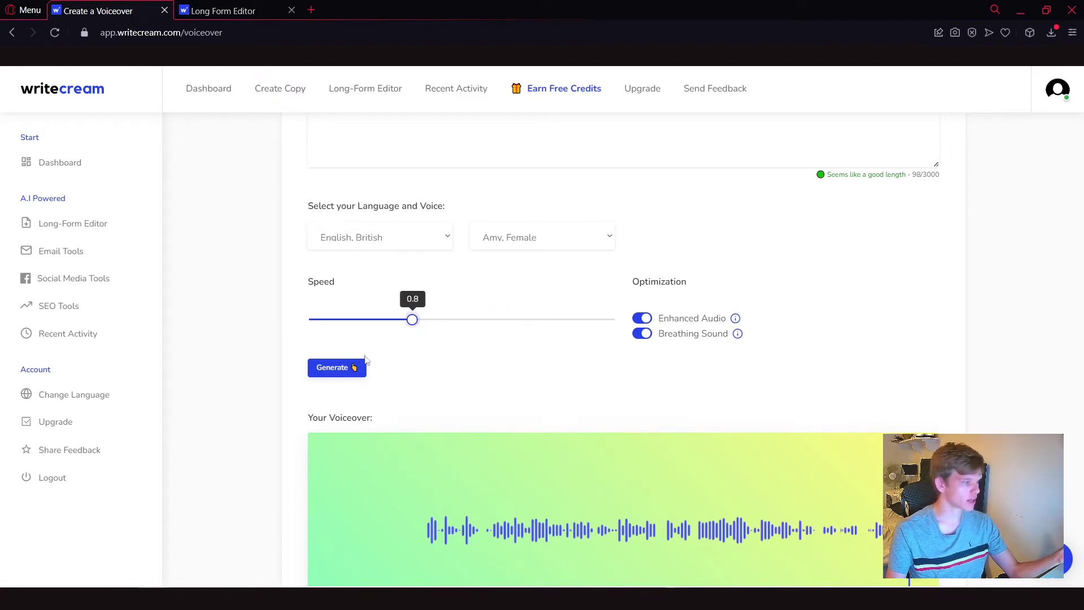
pyautogui.click(351, 367)
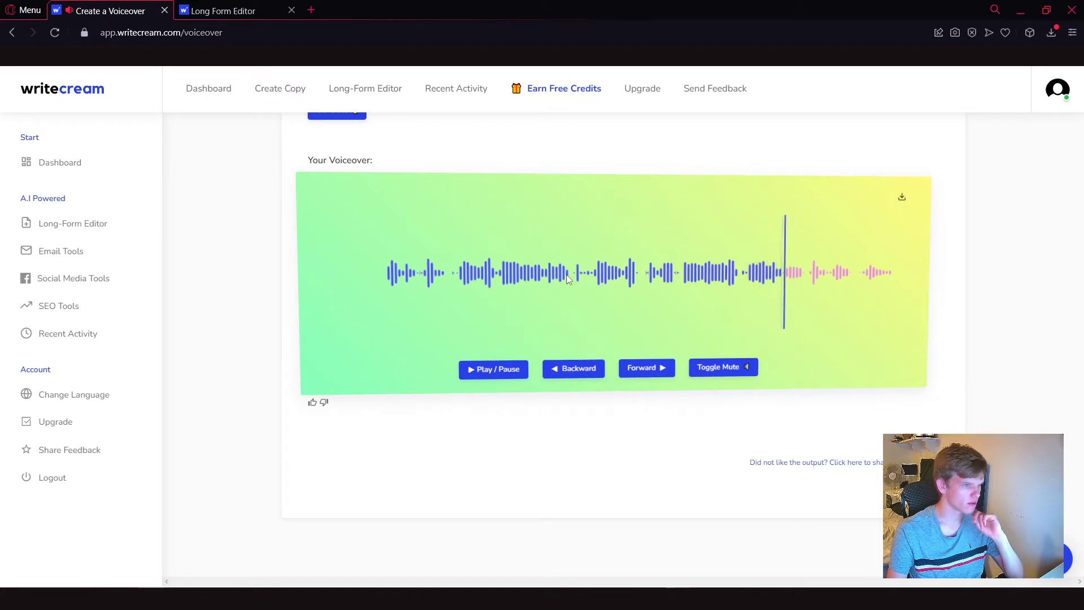
pyautogui.scroll(3, 622, 276)
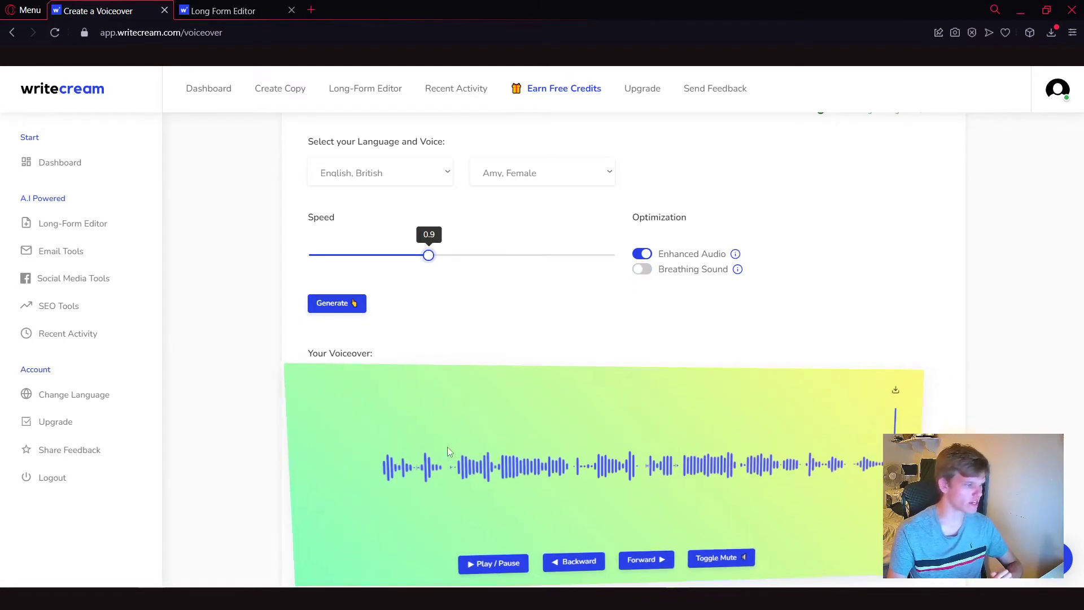
pyautogui.scroll(-1, 509, 501)
pyautogui.click(508, 502)
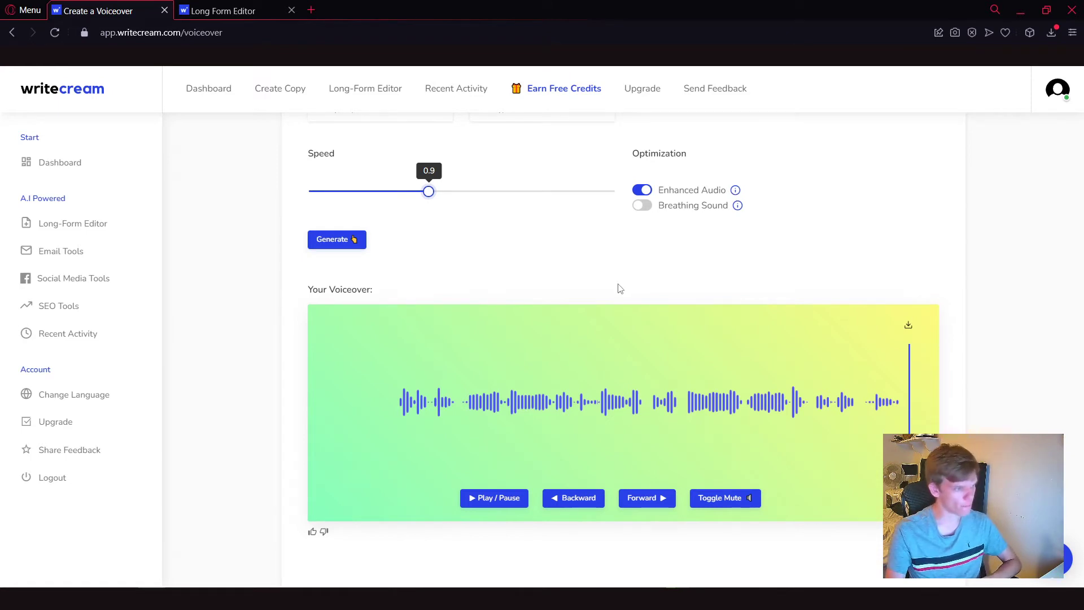
pyautogui.scroll(4, 500, 344)
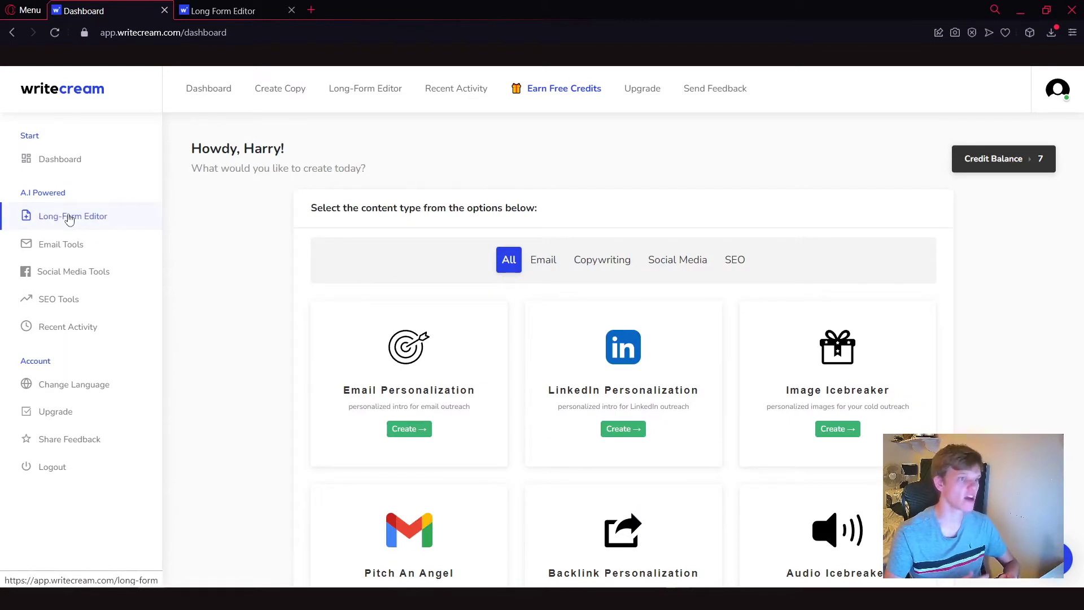
# Switch to the Long-Form Editor from the sidebar.
pyautogui.click(69, 218)
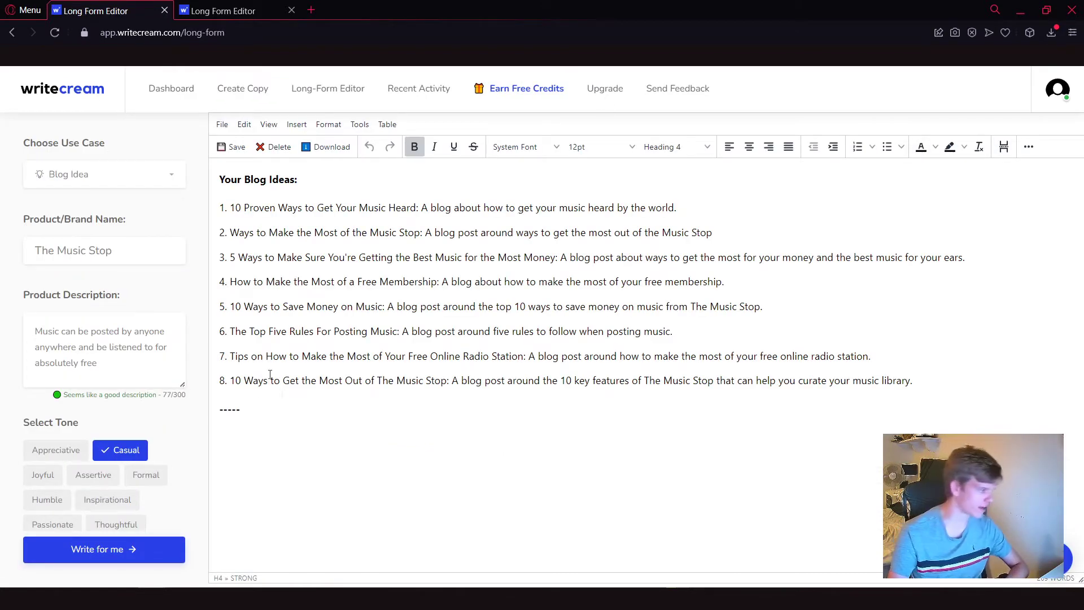
# Clear the editor, brand name and description, then enter Angel Pro, editing software with incredible playback.
pyautogui.hotkey('ctrl', 'a')
pyautogui.press('BackSpace')
pyautogui.moveTo(133, 307); pyautogui.dragTo(125, 383)
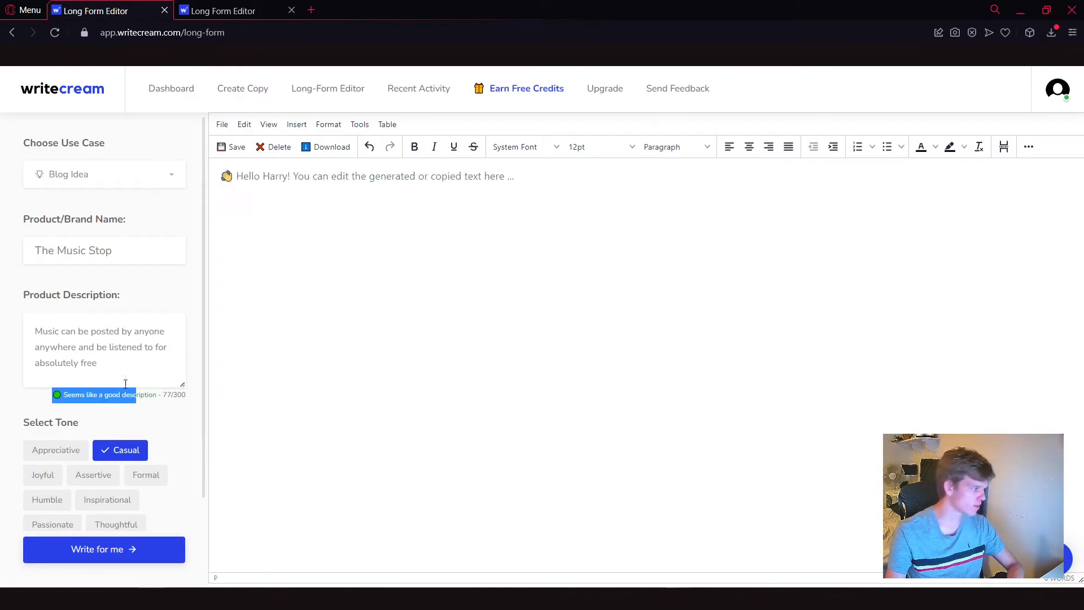
pyautogui.click(125, 381)
pyautogui.hotkey('ctrl', 'a')
pyautogui.press('BackSpace')
pyautogui.click(114, 254)
pyautogui.hotkey('ctrl', 'a')
pyautogui.press('BackSpace')
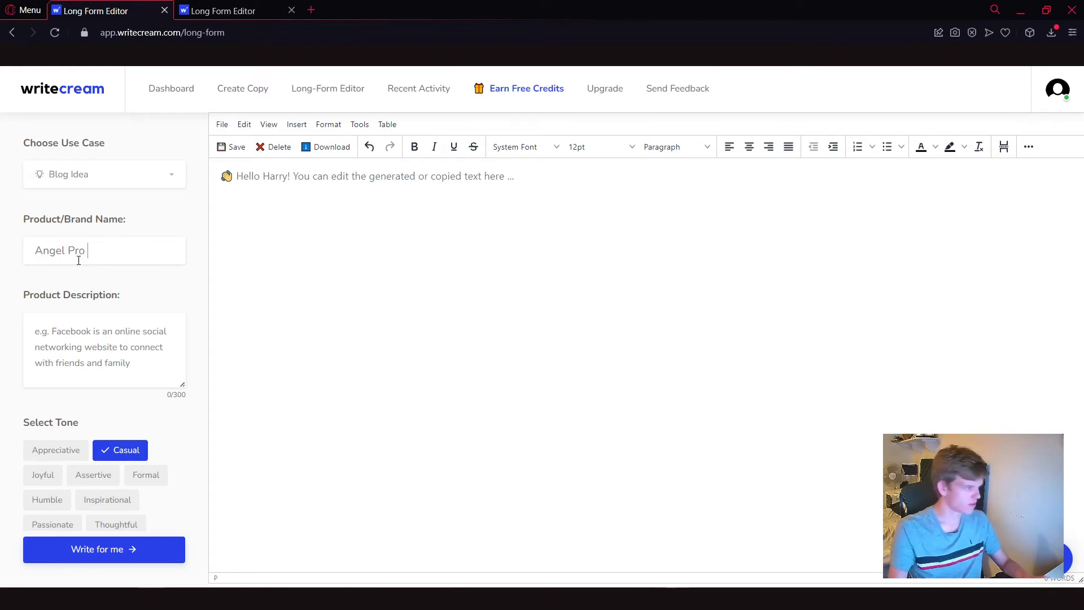
pyautogui.press('Tab')
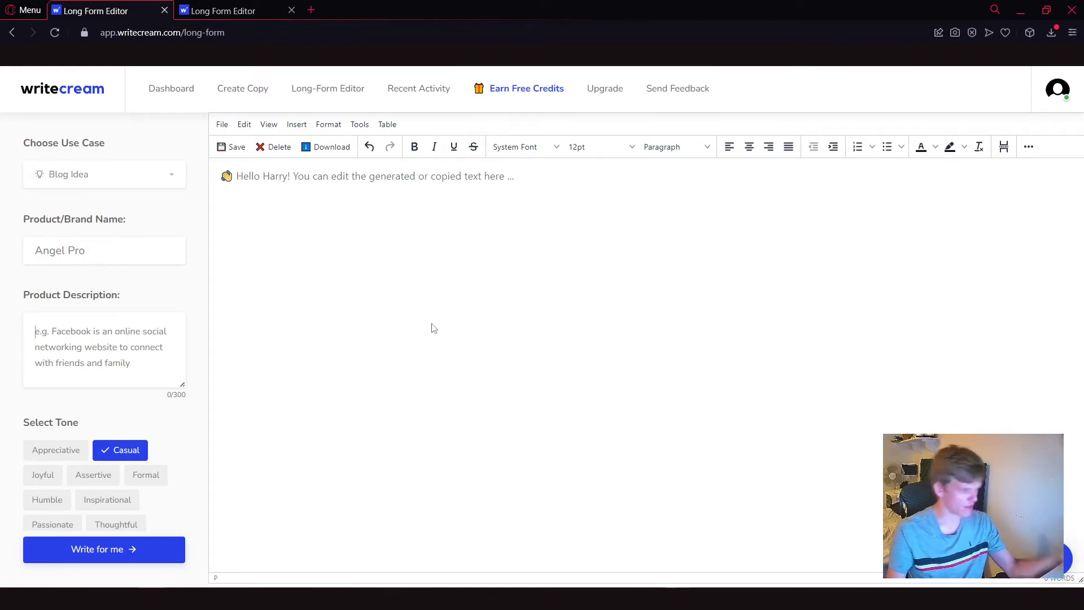
pyautogui.write('Editing software with incredible playback')
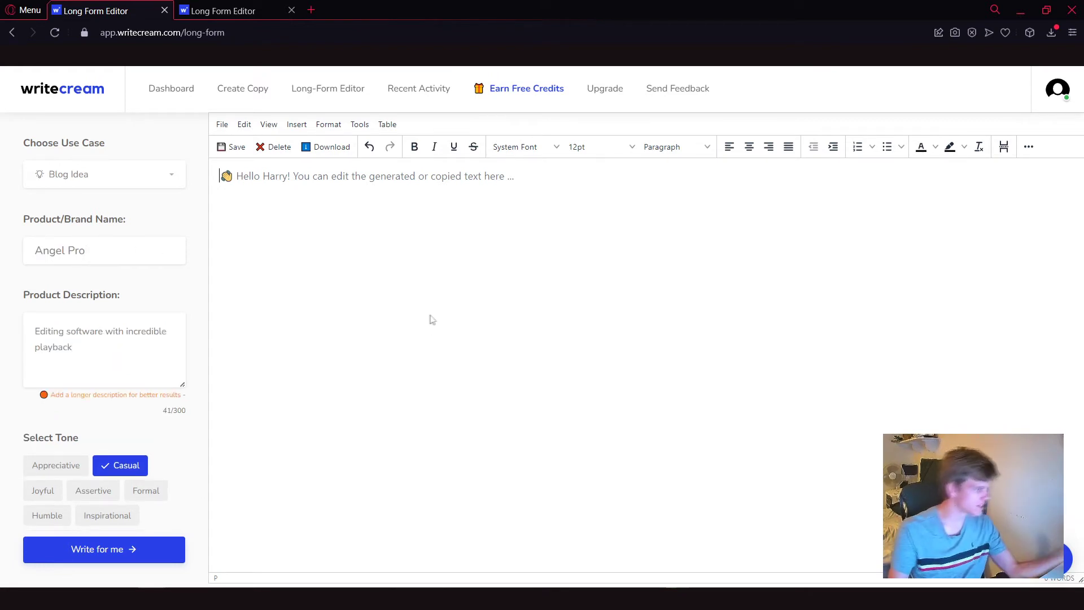
# Set the tone to Assertive and Formal and choose Google Ad Copy as the use case.
pyautogui.click(94, 490)
pyautogui.click(118, 500)
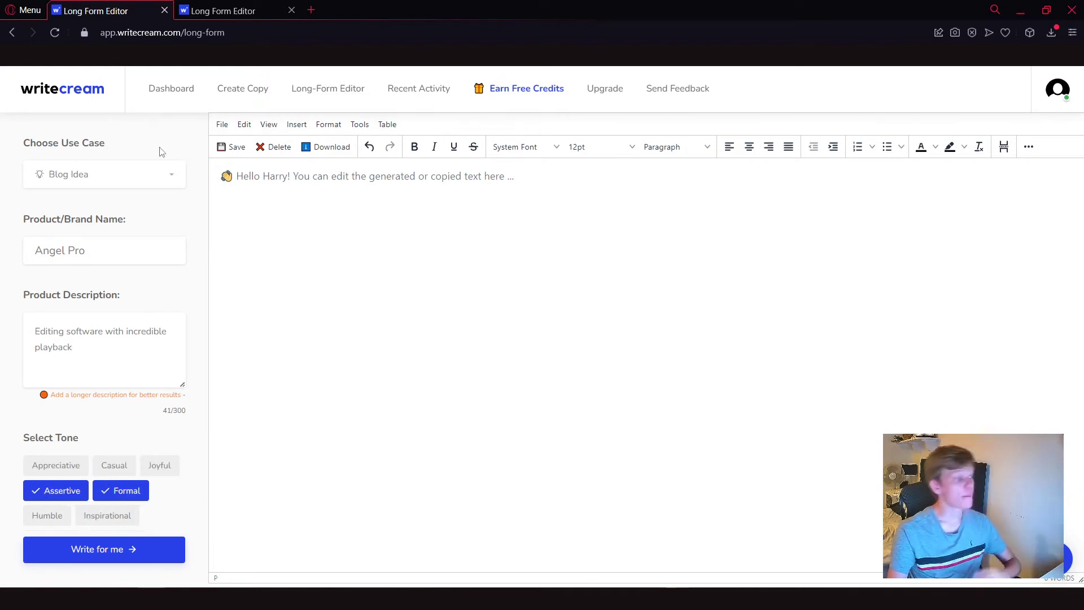
pyautogui.click(112, 178)
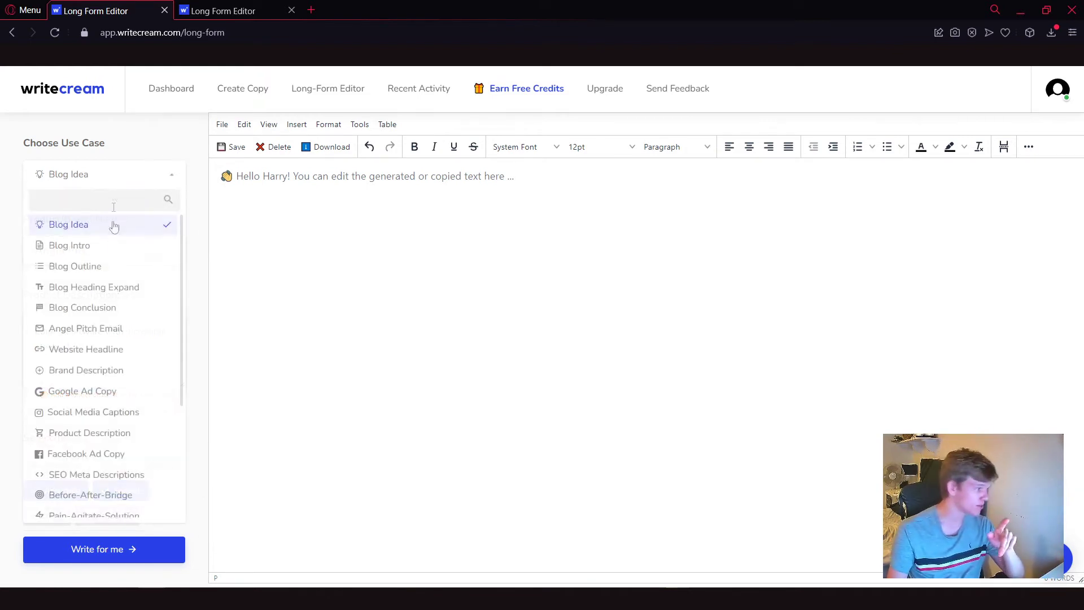
pyautogui.scroll(-2, 113, 255)
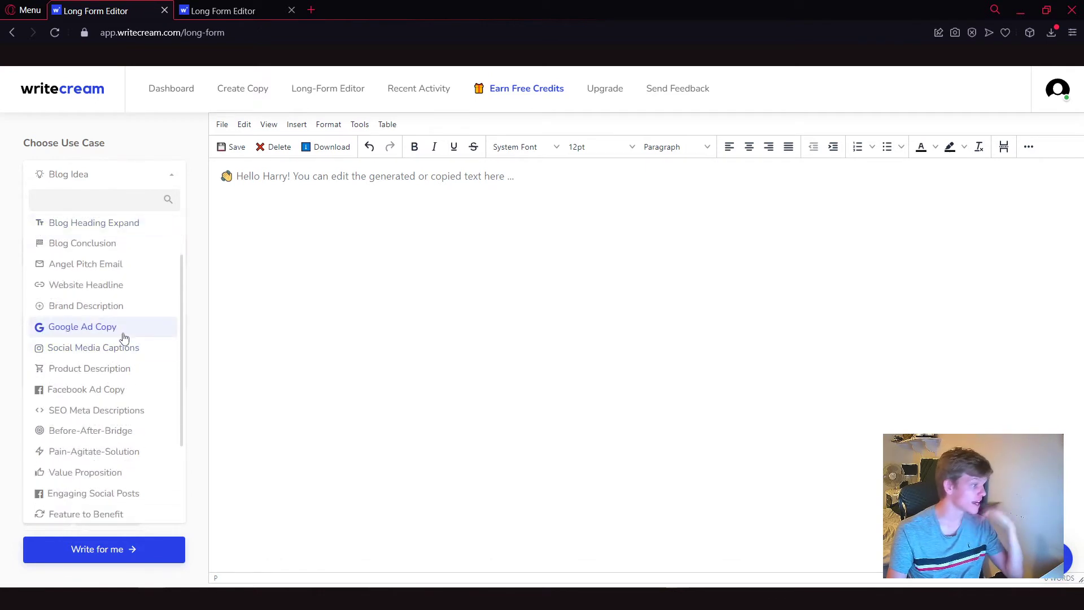
pyautogui.click(82, 325)
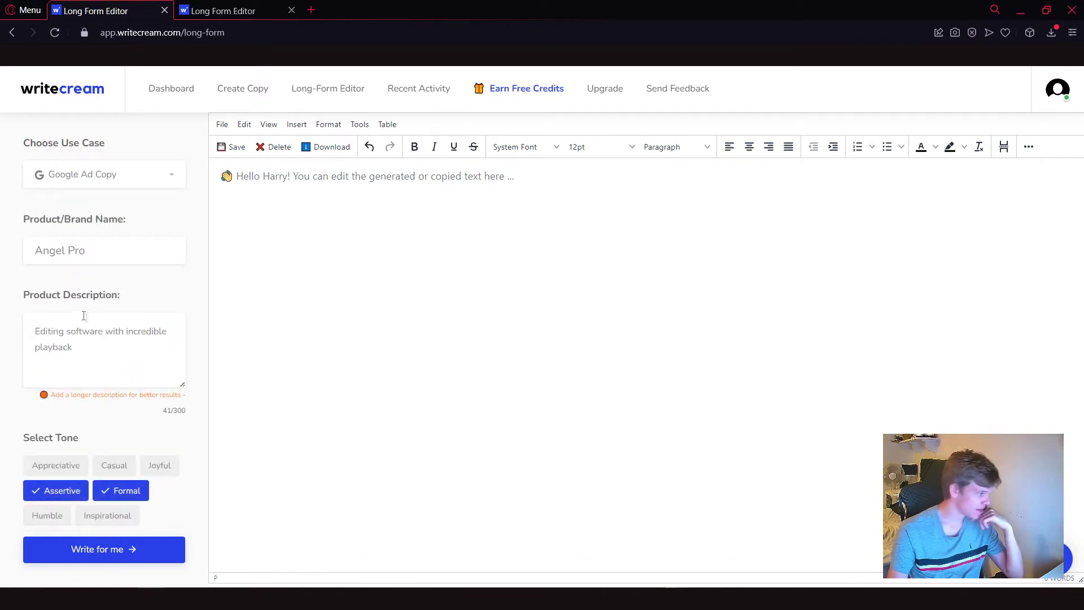
pyautogui.click(70, 386)
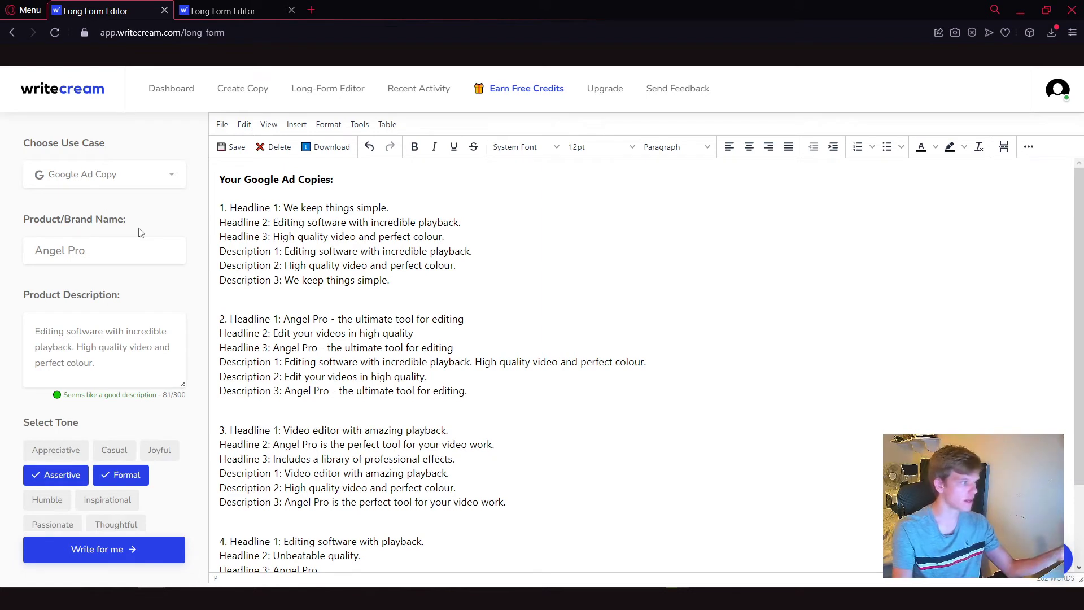
pyautogui.scroll(-2, 330, 523)
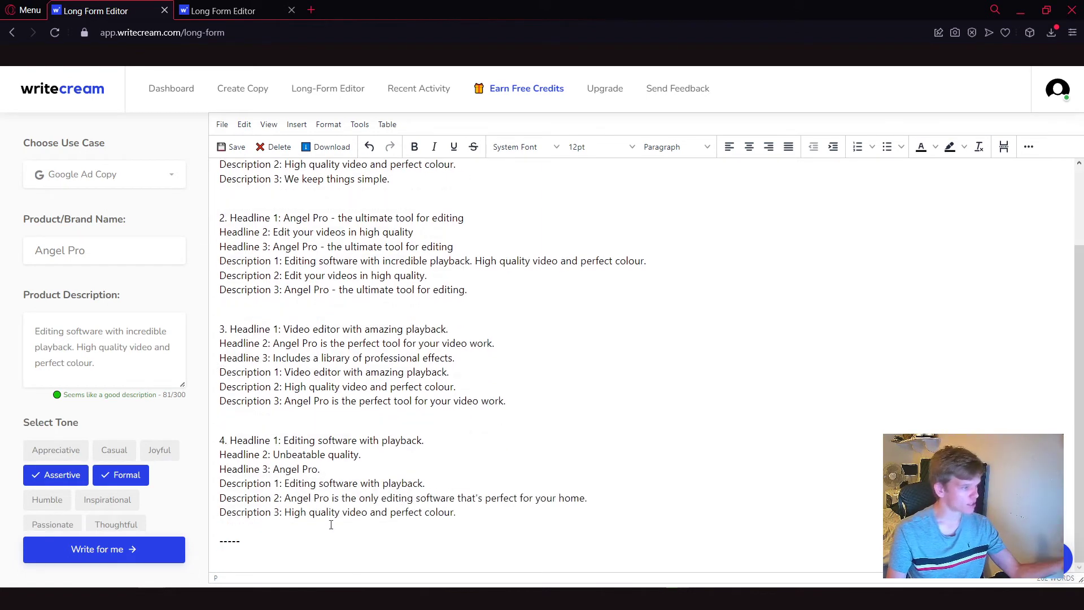
# Edit ad 4's first headline to include the word 'exceptional' in bold.
pyautogui.moveTo(483, 498); pyautogui.dragTo(273, 513)
pyautogui.click(282, 498)
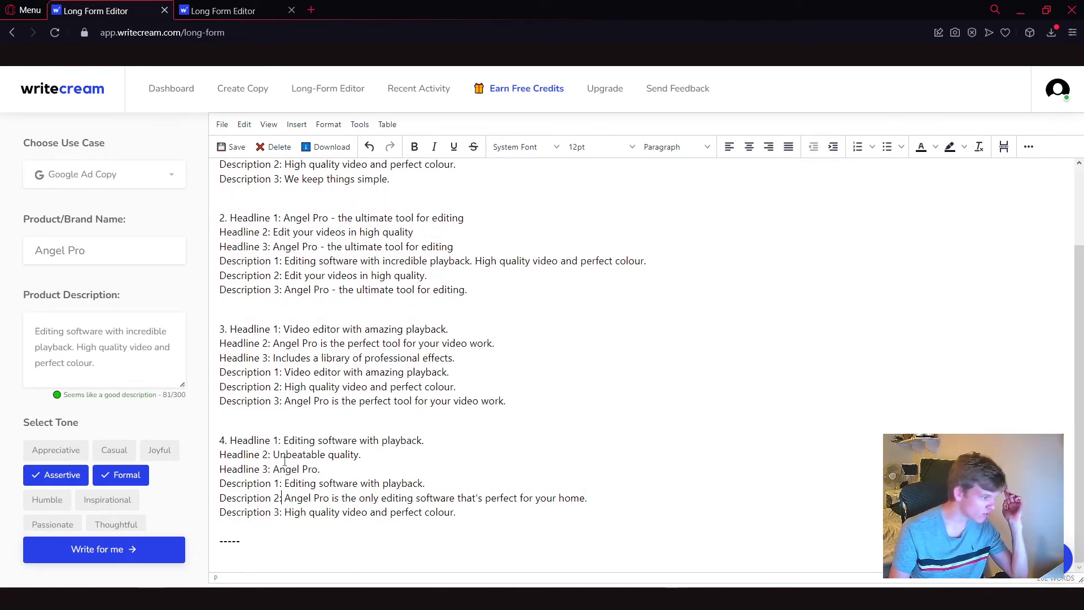
pyautogui.click(376, 439)
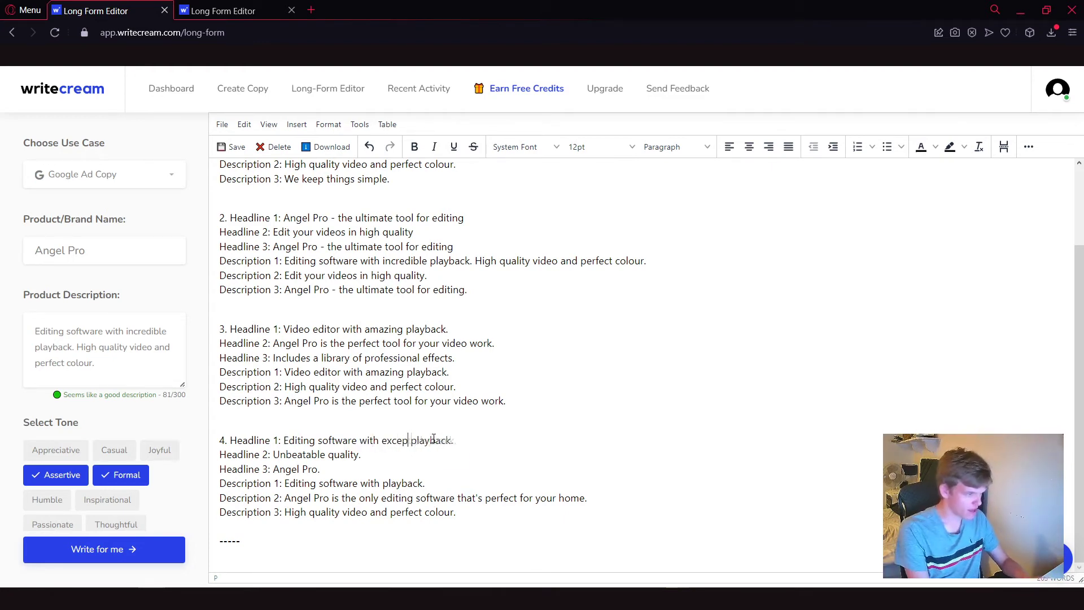
pyautogui.write('tional')
pyautogui.doubleClick(434, 439)
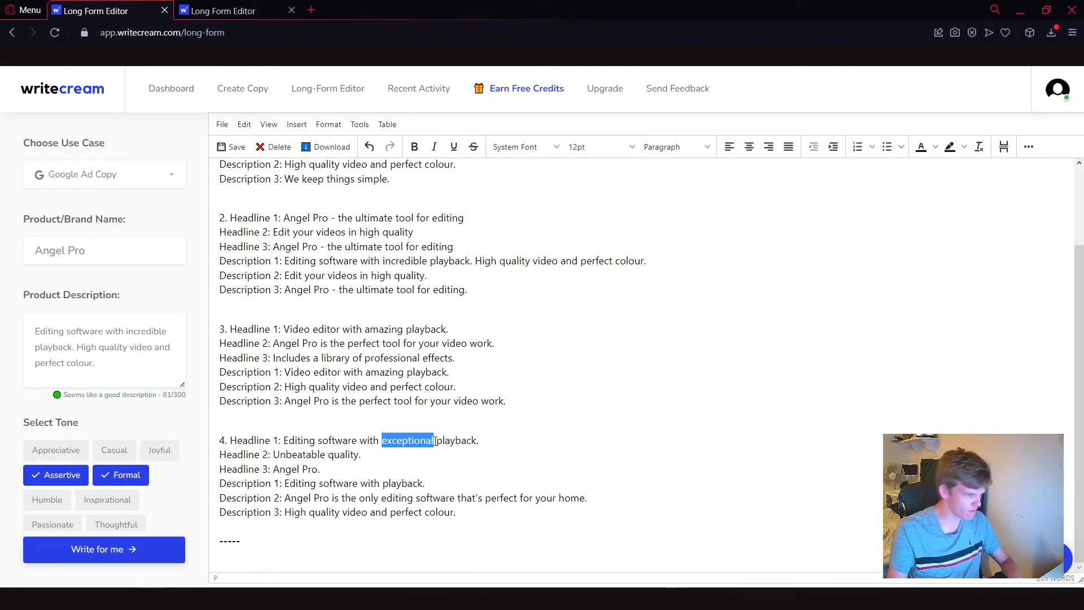
pyautogui.hotkey('ctrl', 'b')
pyautogui.click(526, 439)
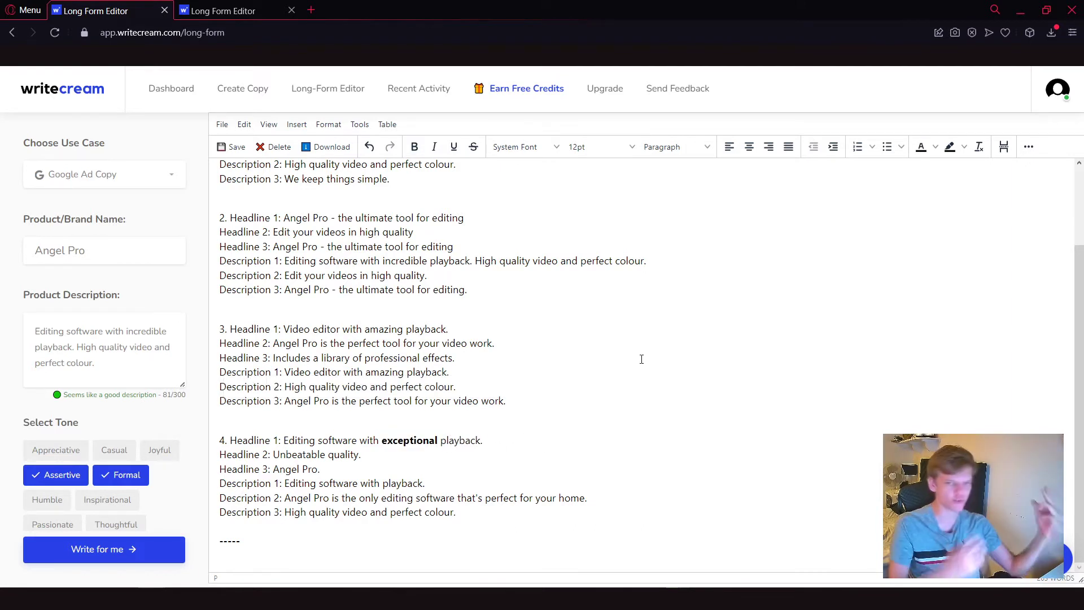
pyautogui.press('Left')
pyautogui.press('Left')
pyautogui.press('Left')
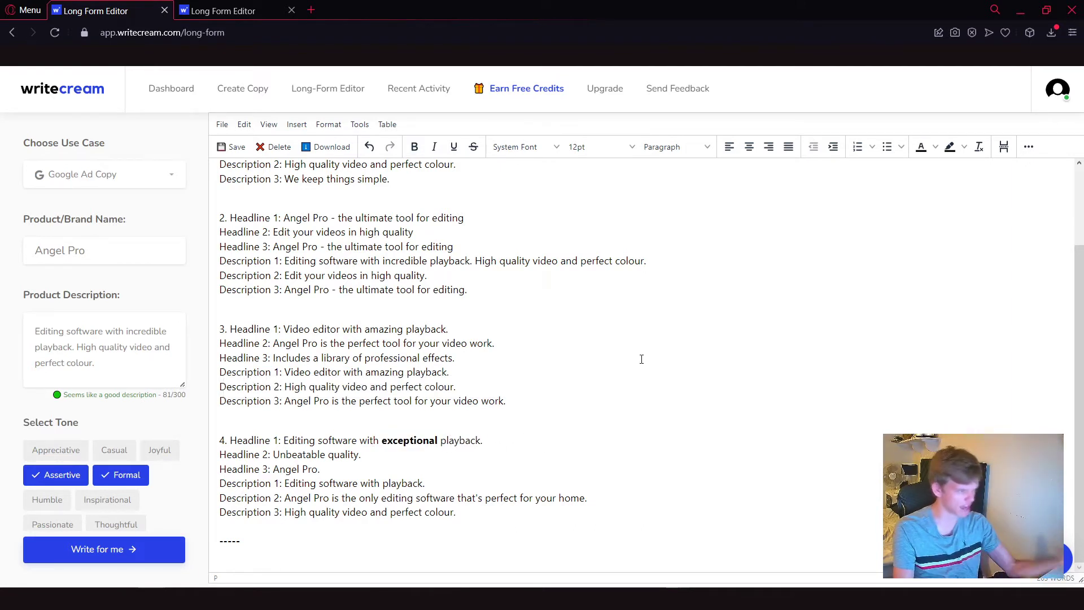
# Cut ad 4's second description and headline, pasting the headline below without the word 'home'.
pyautogui.moveTo(586, 498)
pyautogui.mouseDown()
pyautogui.moveTo(288, 483)
pyautogui.moveTo(302, 498)
pyautogui.mouseUp()
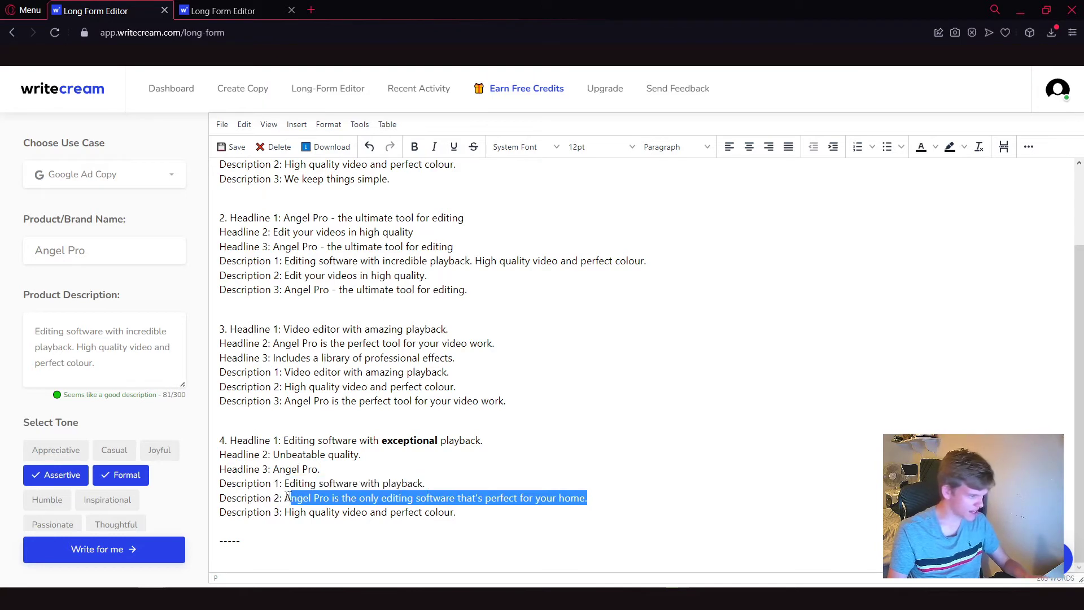
pyautogui.moveTo(587, 497); pyautogui.dragTo(285, 498)
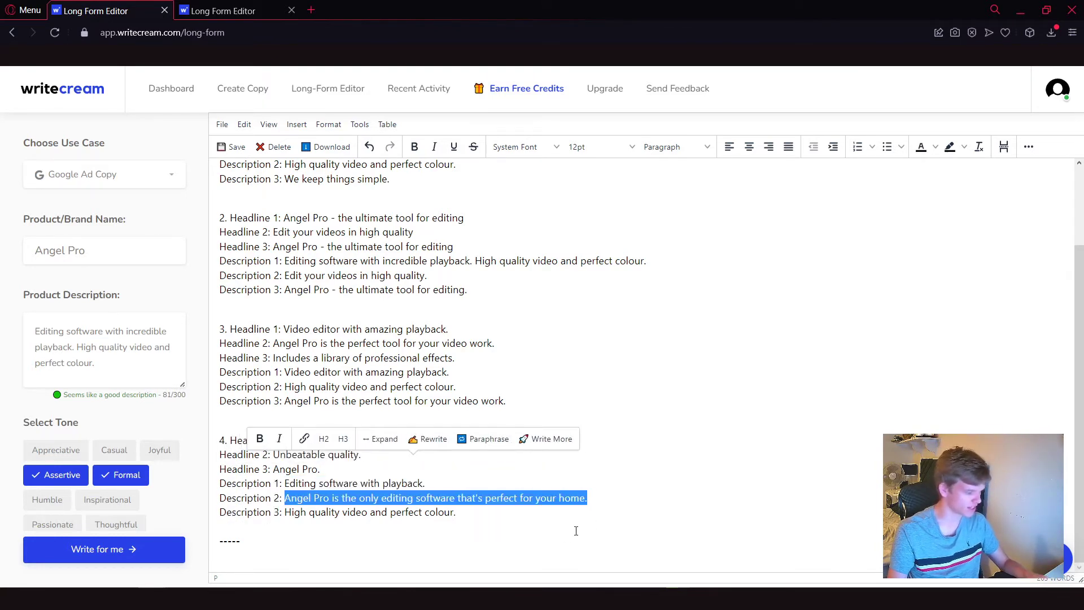
pyautogui.press('BackSpace')
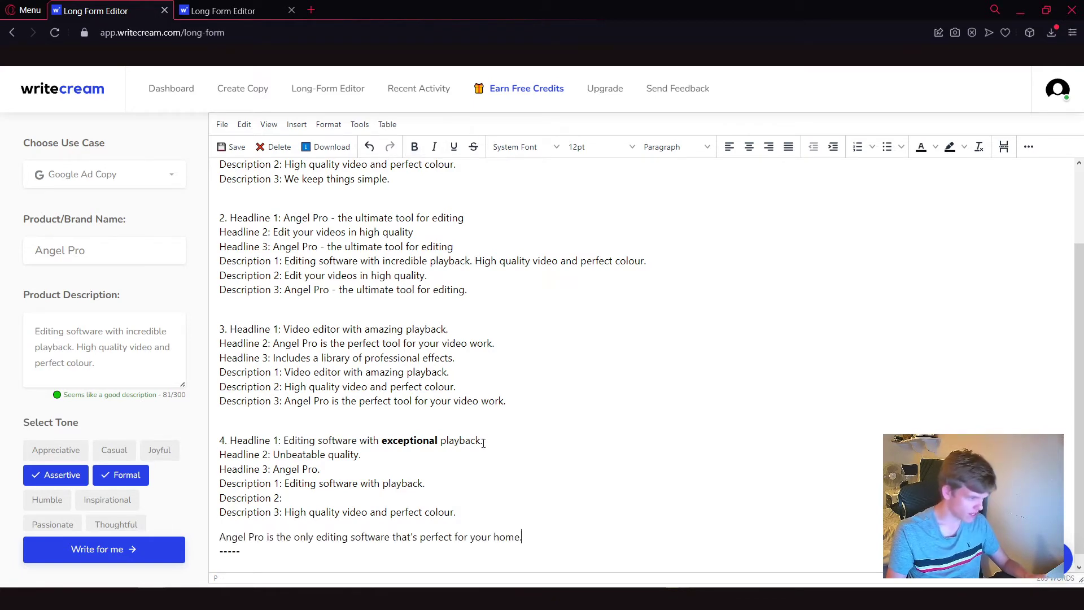
pyautogui.moveTo(484, 440); pyautogui.dragTo(284, 441)
pyautogui.press('BackSpace')
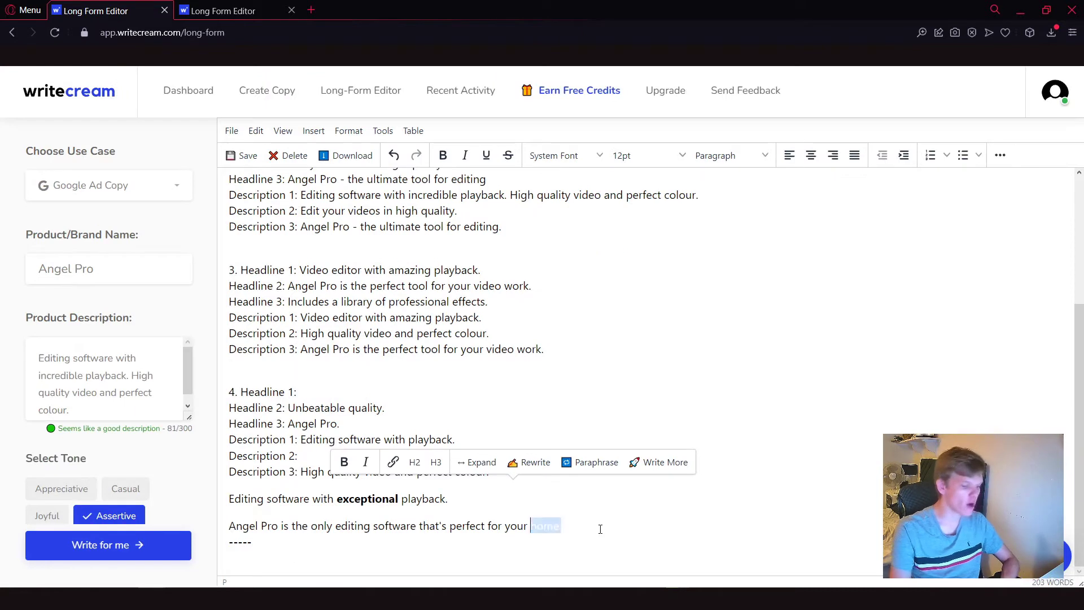
pyautogui.press('BackSpace')
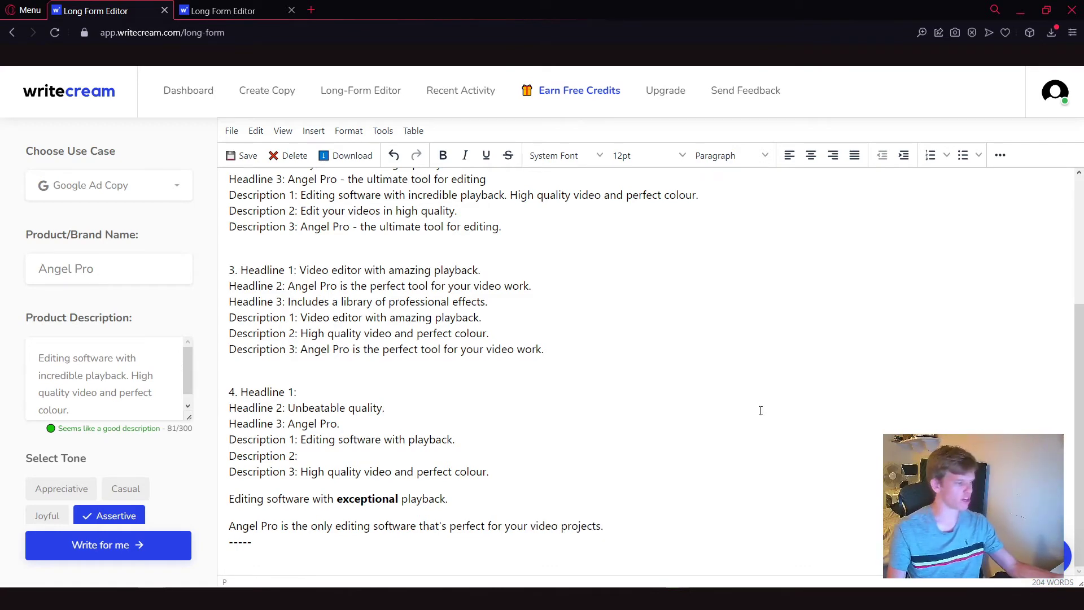
pyautogui.scroll(1, 598, 414)
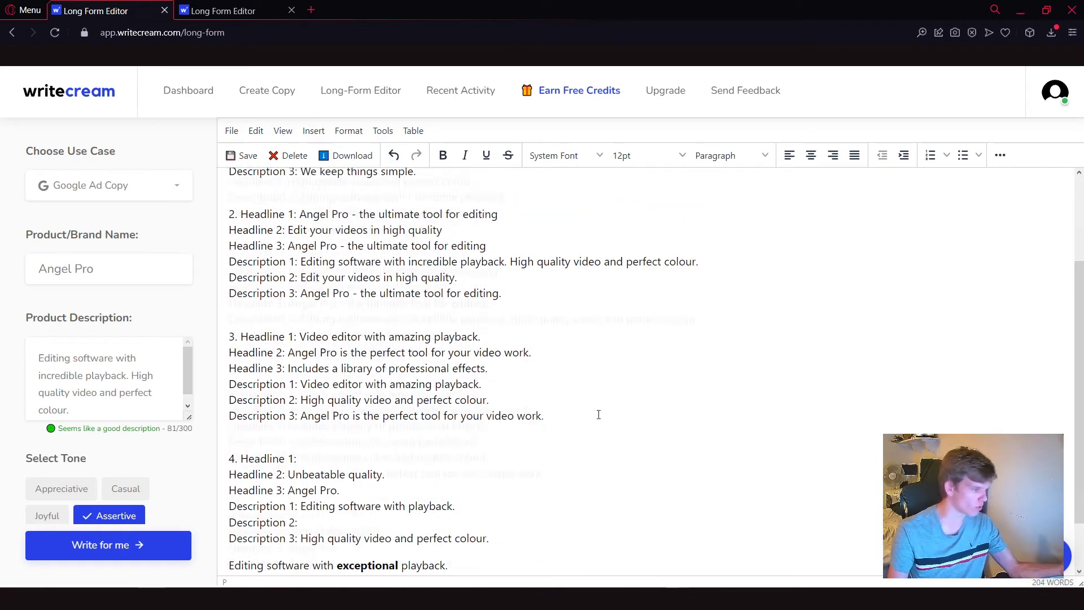
pyautogui.scroll(2, 494, 338)
pyautogui.scroll(-2, 532, 372)
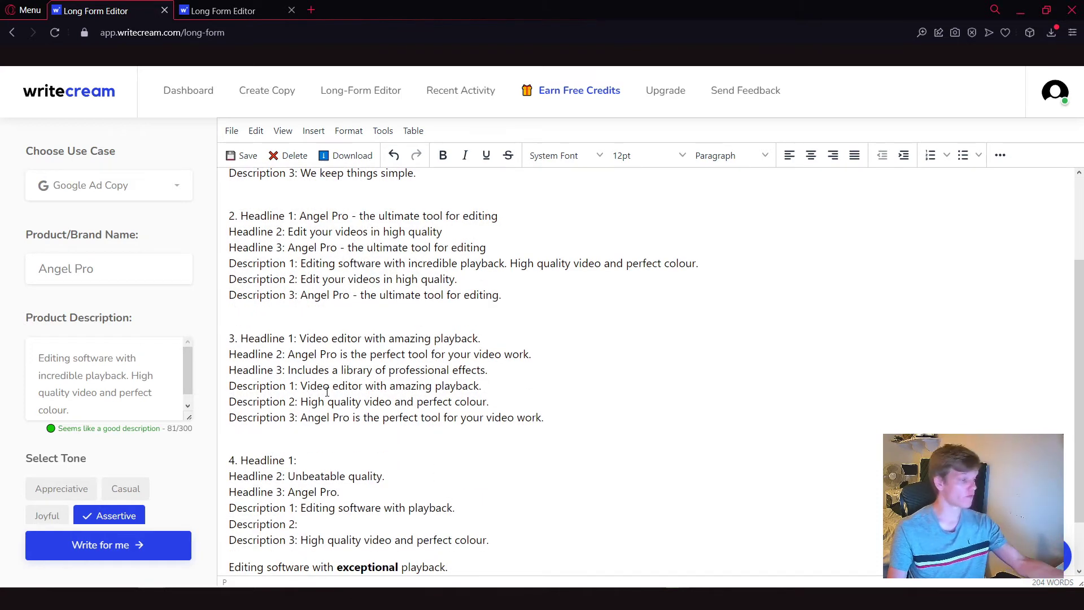
pyautogui.moveTo(331, 420); pyautogui.dragTo(557, 421)
pyautogui.click(575, 411)
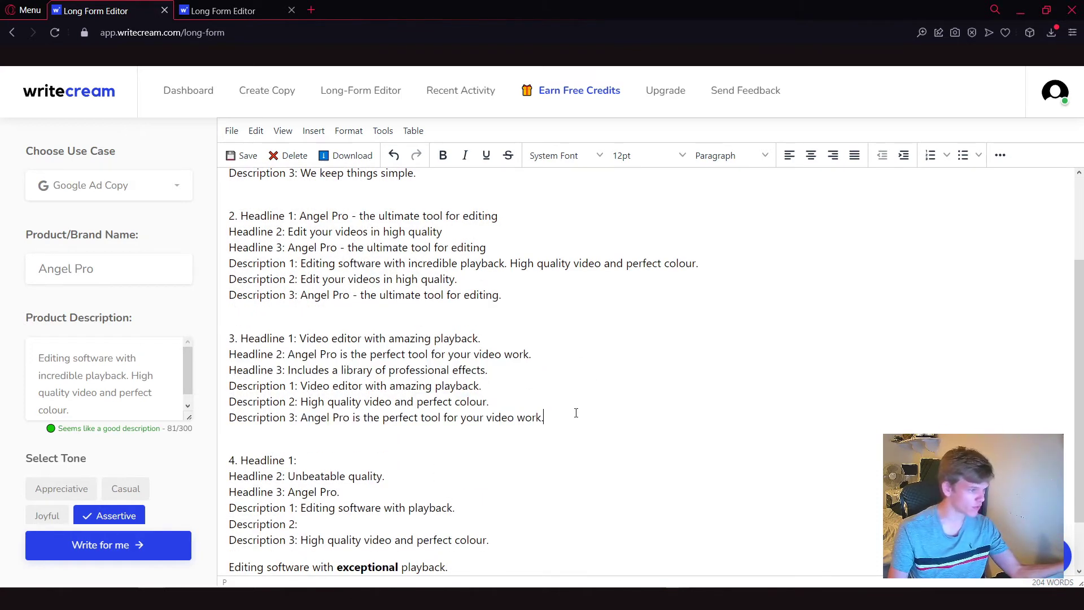
pyautogui.scroll(-1, 574, 412)
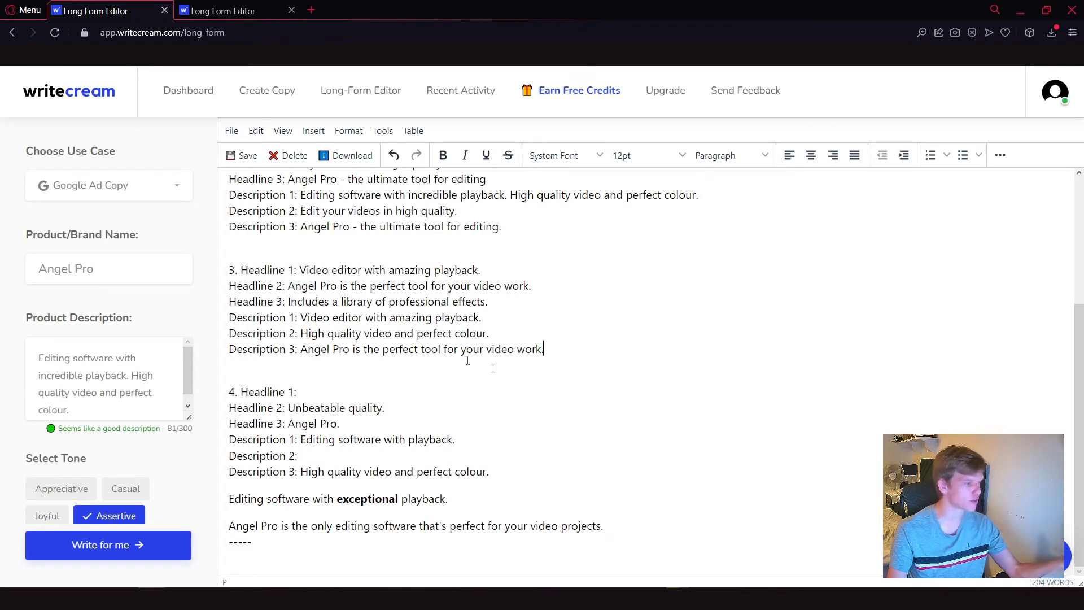
pyautogui.moveTo(290, 523); pyautogui.dragTo(625, 521)
pyautogui.click(626, 522)
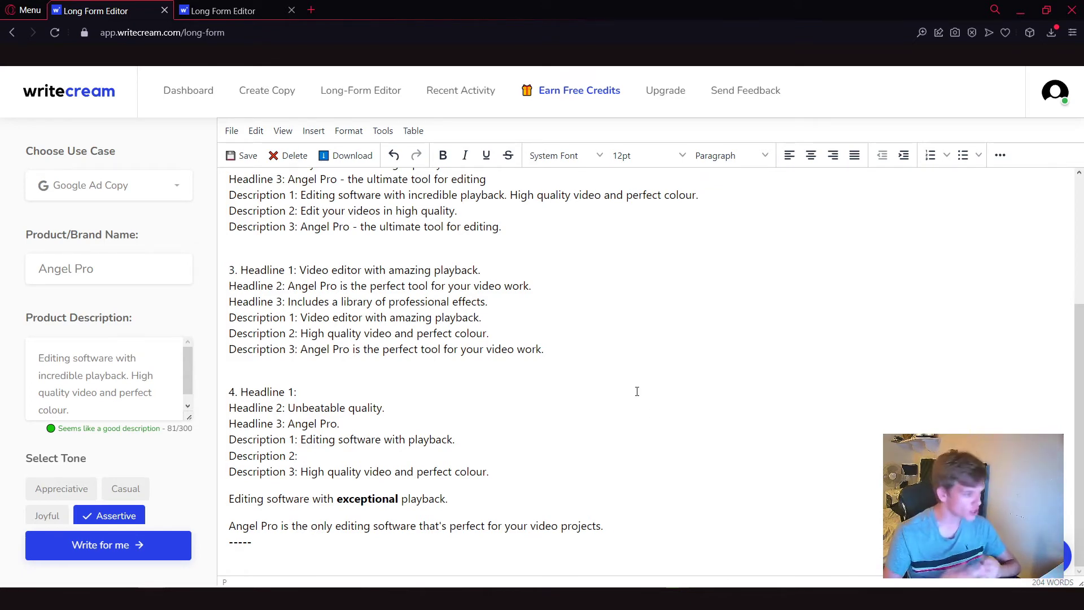
# Show the Recent Activity history of past requests.
pyautogui.click(47, 100)
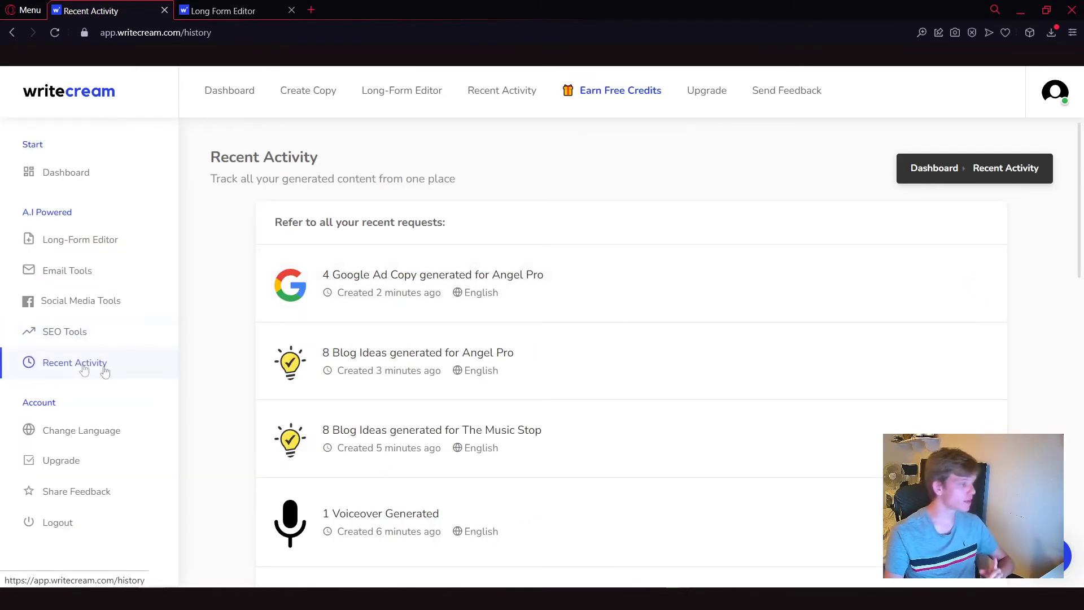
pyautogui.moveTo(593, 360)
pyautogui.scroll(-5, 592, 371)
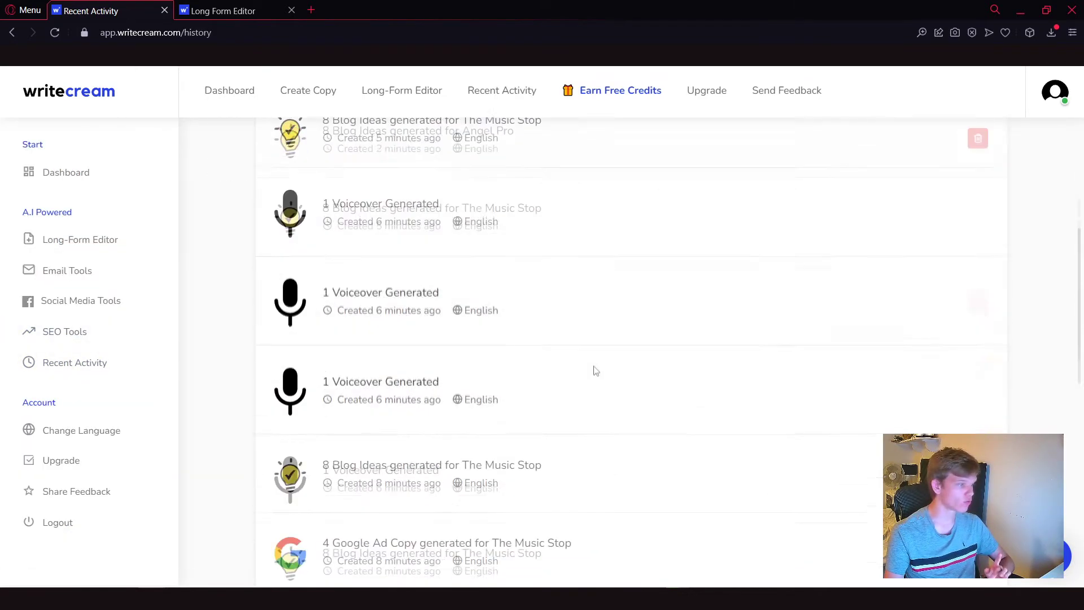
pyautogui.scroll(-5, 593, 370)
pyautogui.scroll(-4, 491, 492)
pyautogui.scroll(2, 610, 505)
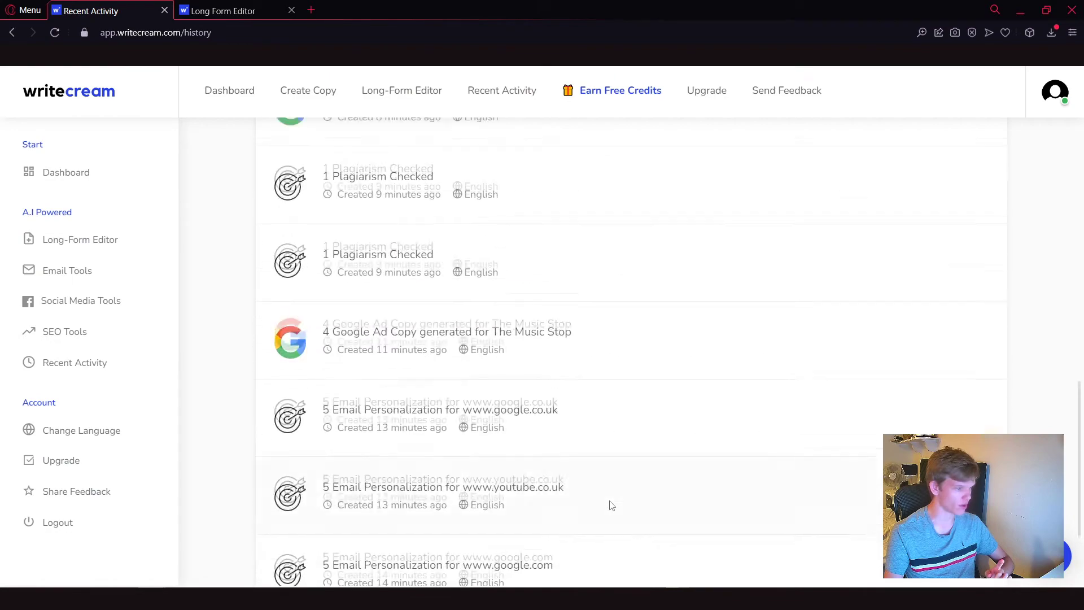
pyautogui.scroll(2, 610, 504)
pyautogui.scroll(3, 609, 505)
pyautogui.scroll(5, 610, 504)
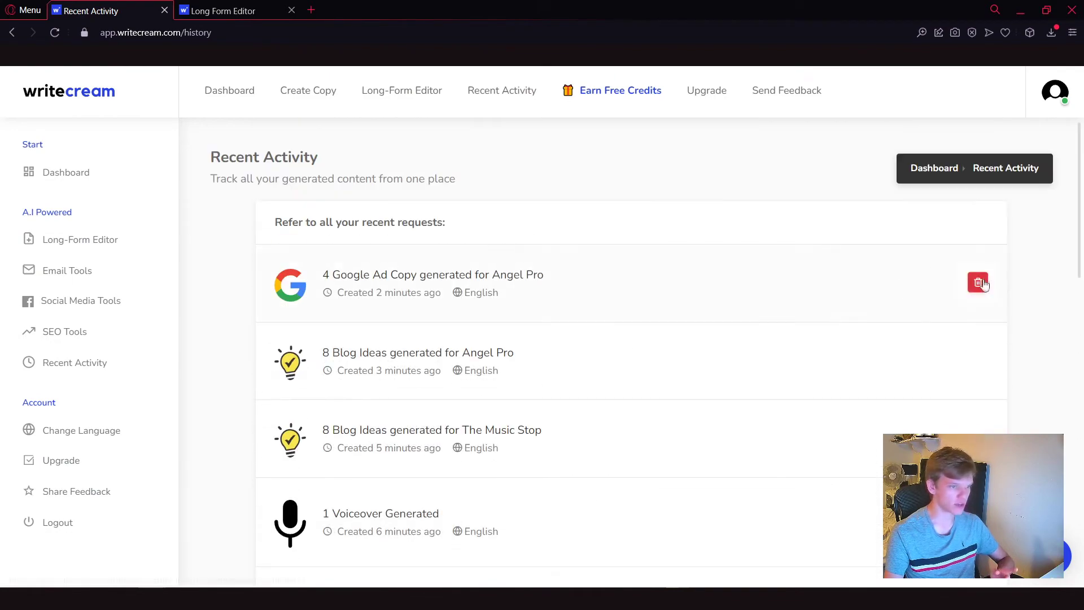
pyautogui.click(376, 275)
pyautogui.scroll(-5, 474, 342)
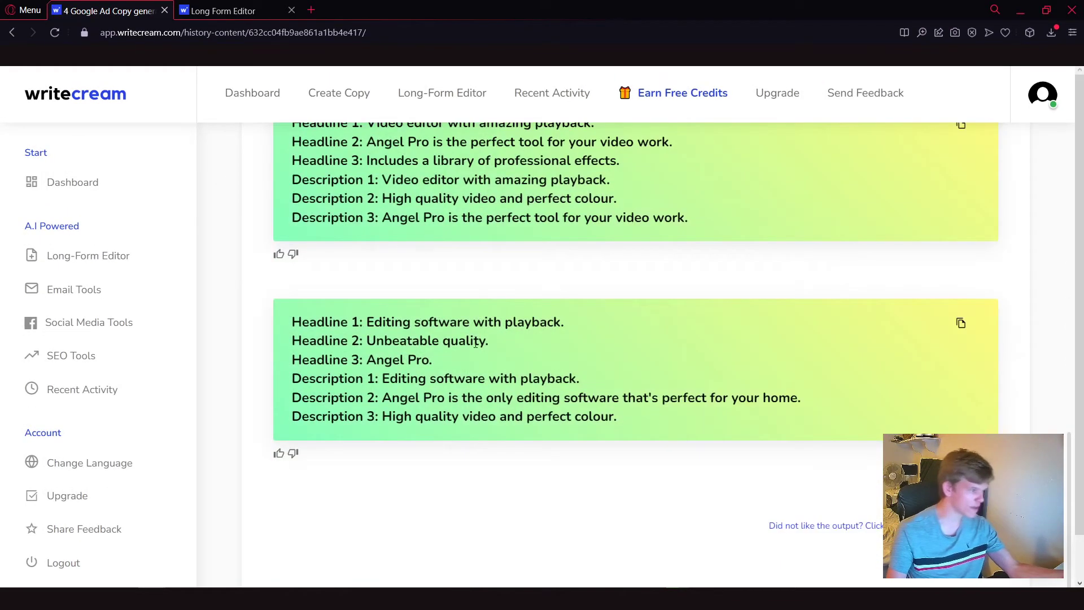
pyautogui.scroll(7, 474, 343)
pyautogui.scroll(2, 474, 342)
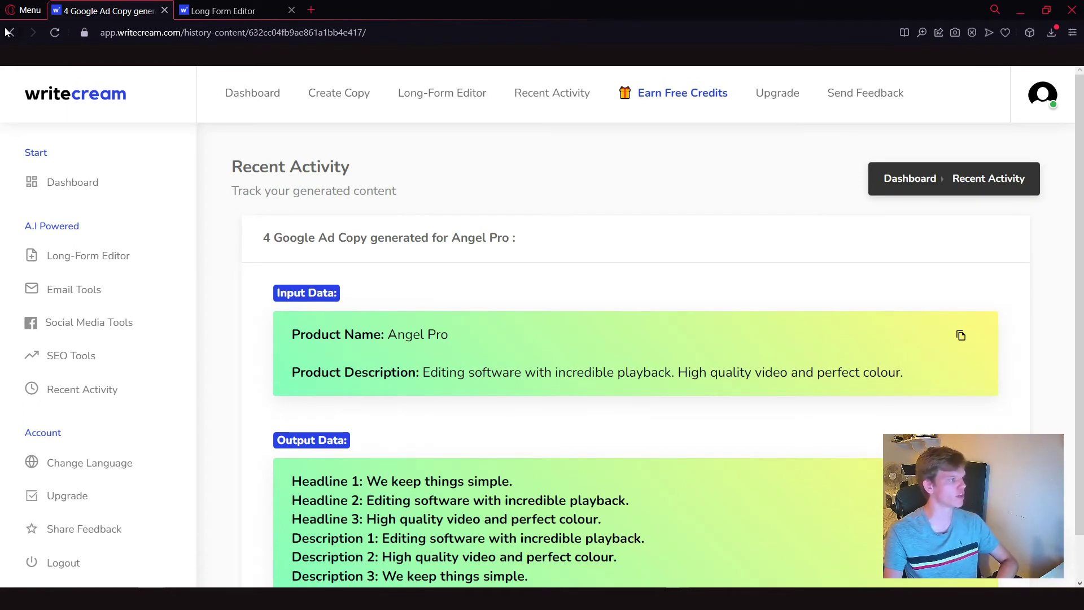
pyautogui.click(11, 33)
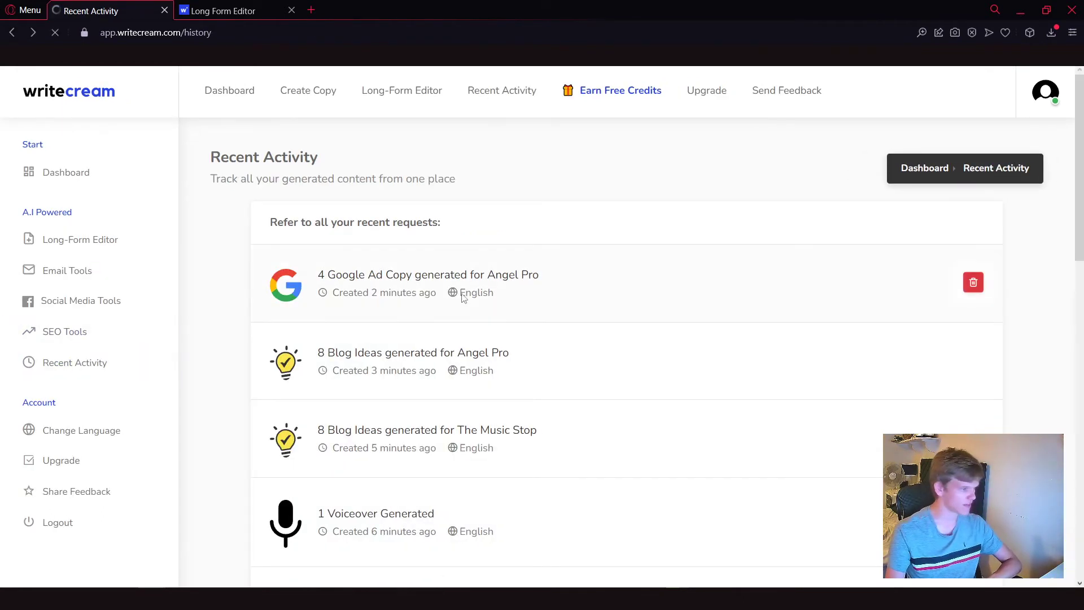
pyautogui.scroll(-5, 709, 301)
pyautogui.scroll(-5, 709, 300)
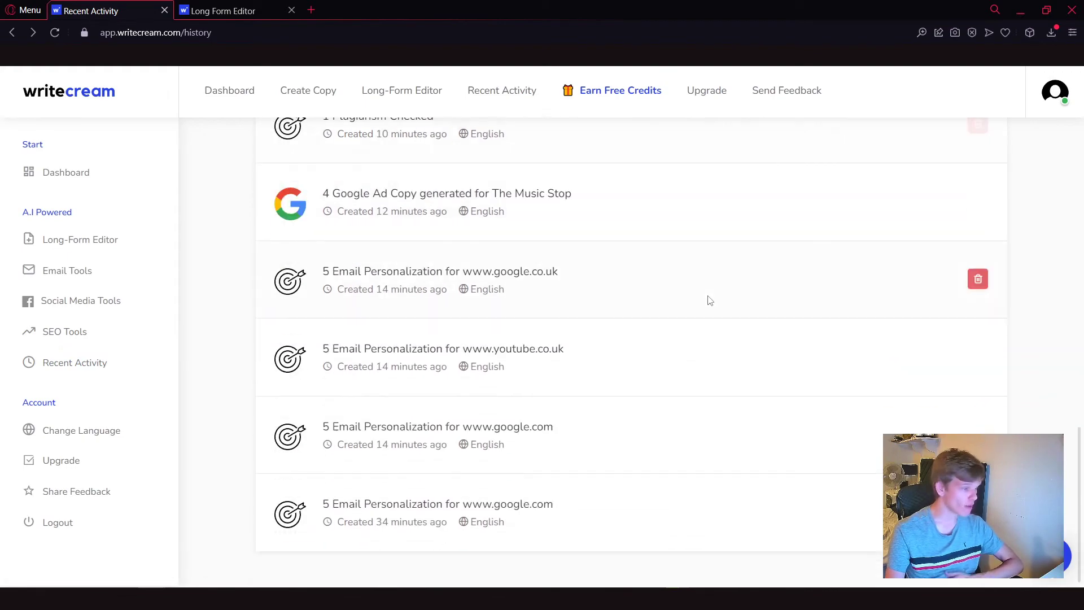
pyautogui.click(473, 509)
pyautogui.scroll(-2, 367, 356)
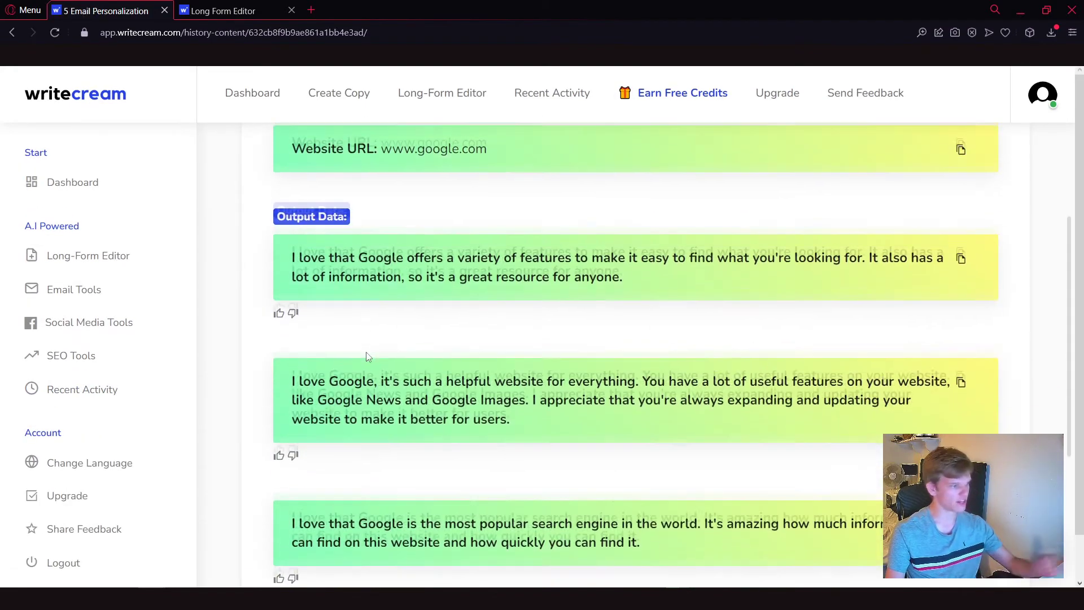
pyautogui.scroll(-5, 367, 356)
pyautogui.scroll(7, 872, 360)
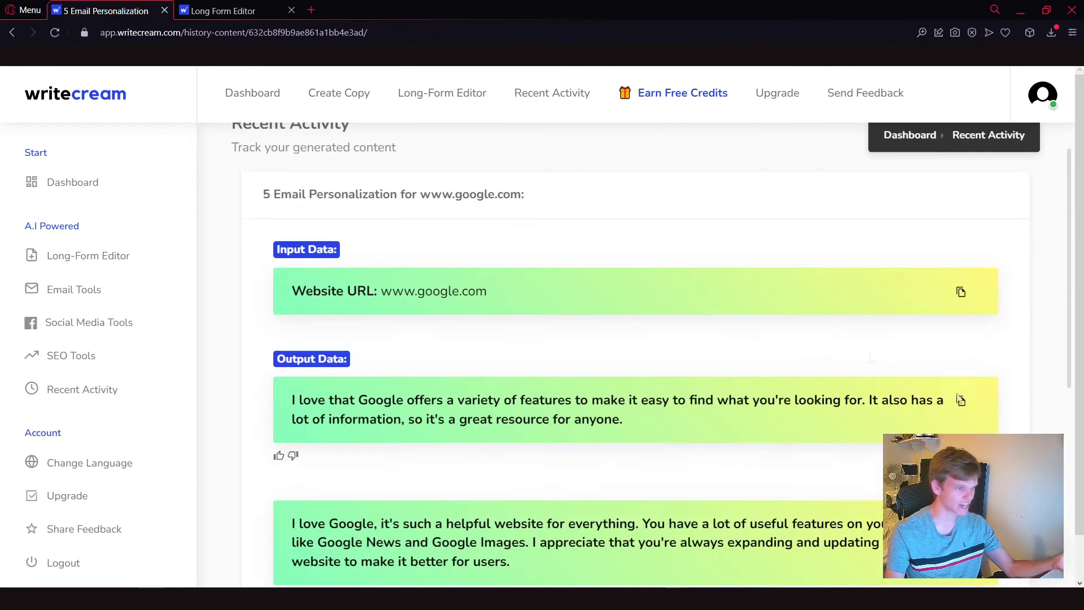
pyautogui.scroll(1, 547, 302)
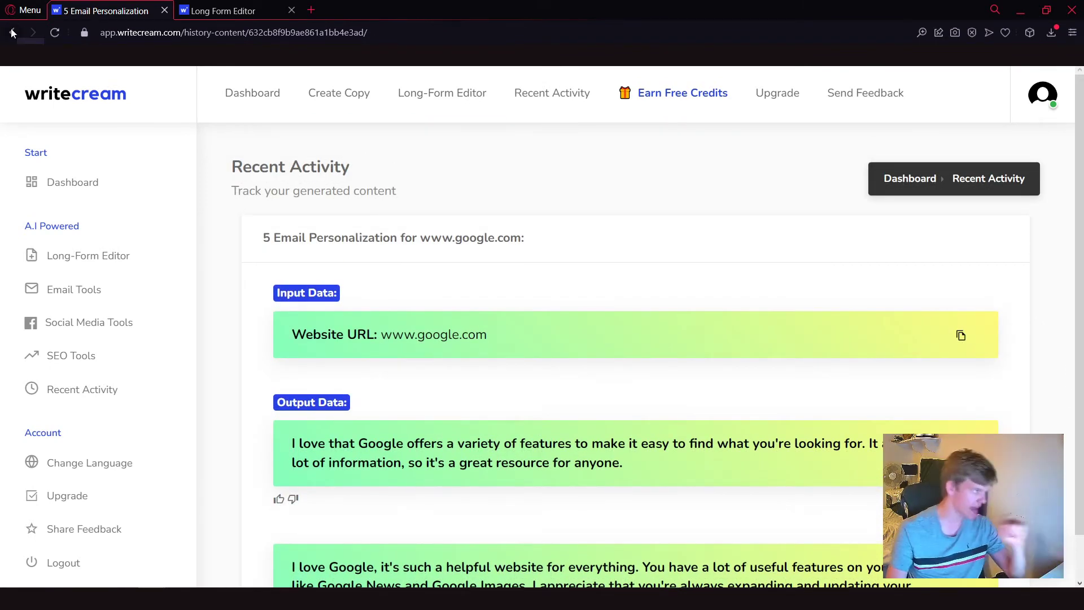
pyautogui.click(12, 32)
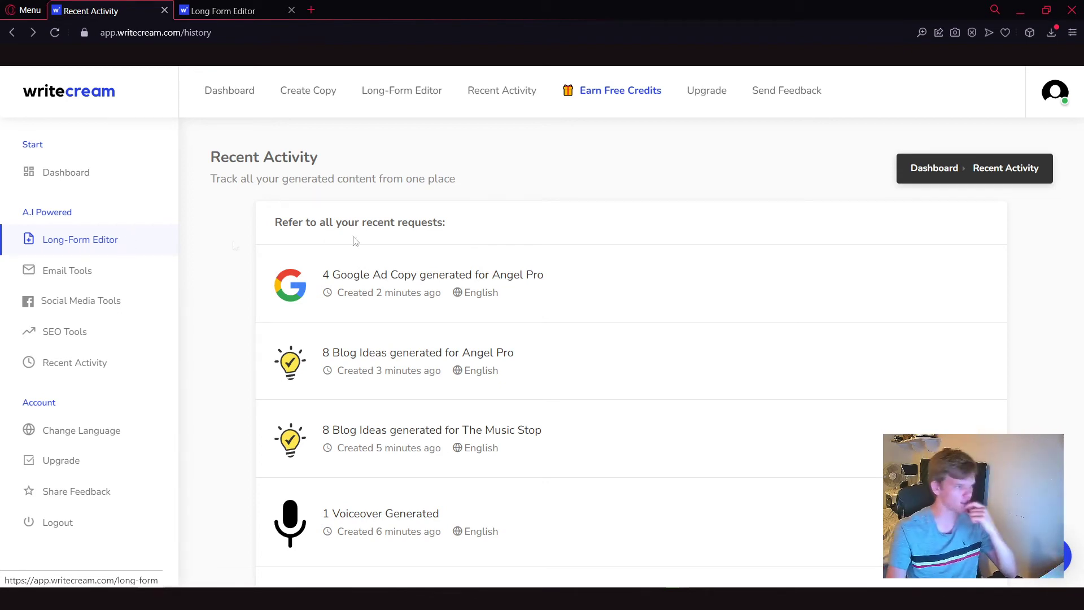
# Return to the dashboard and filter tools through Copywriting, SEO and finally Social Media.
pyautogui.click(228, 90)
pyautogui.click(610, 150)
pyautogui.click(754, 151)
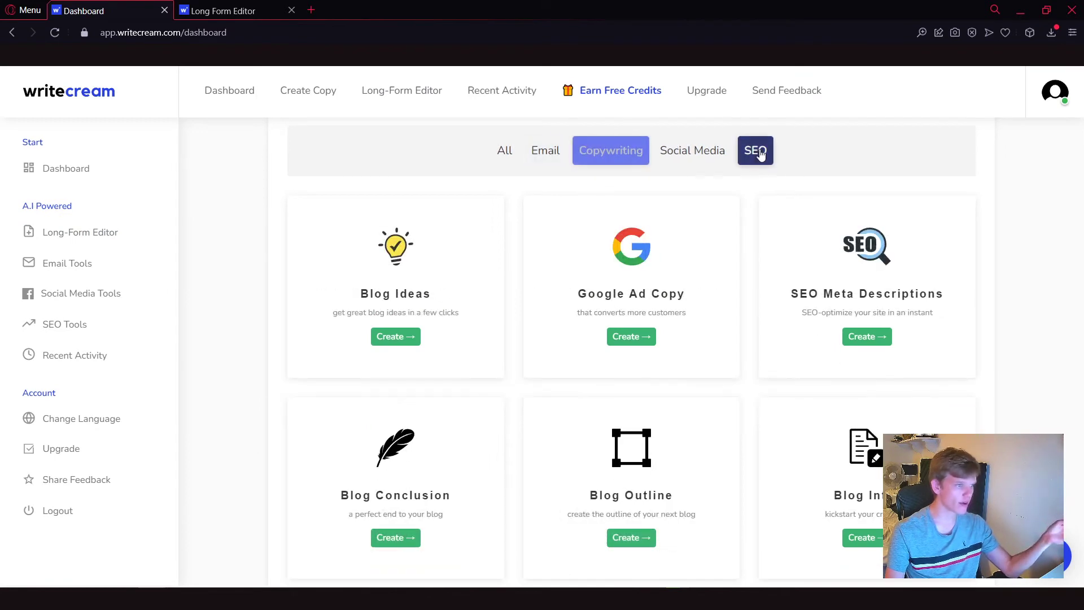
pyautogui.click(696, 150)
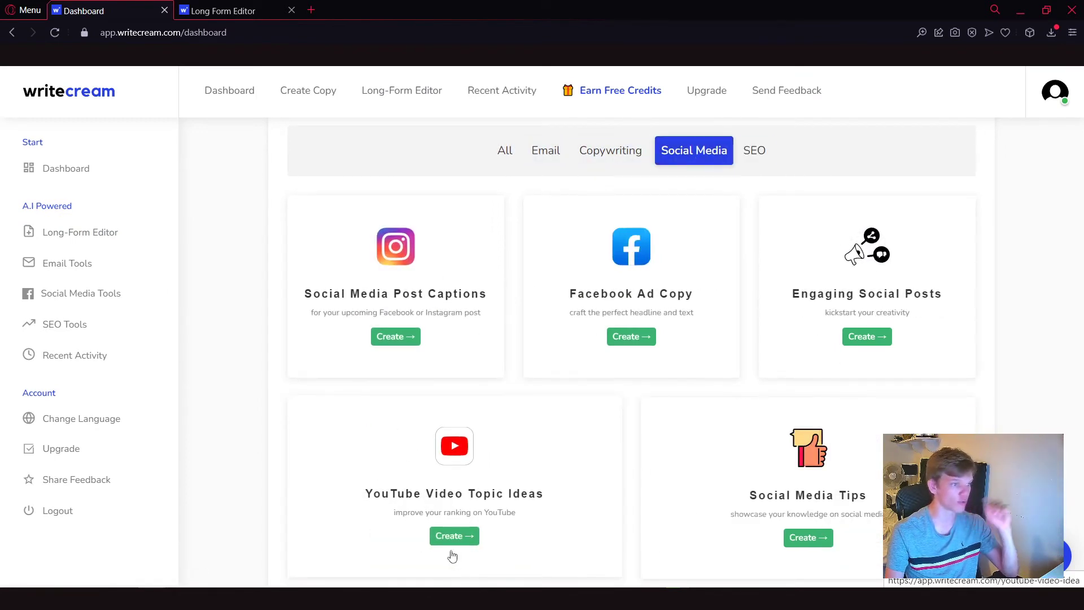
# Launch the YouTube video topic ideas generator and erase the old Angel Pro name and description.
pyautogui.click(455, 536)
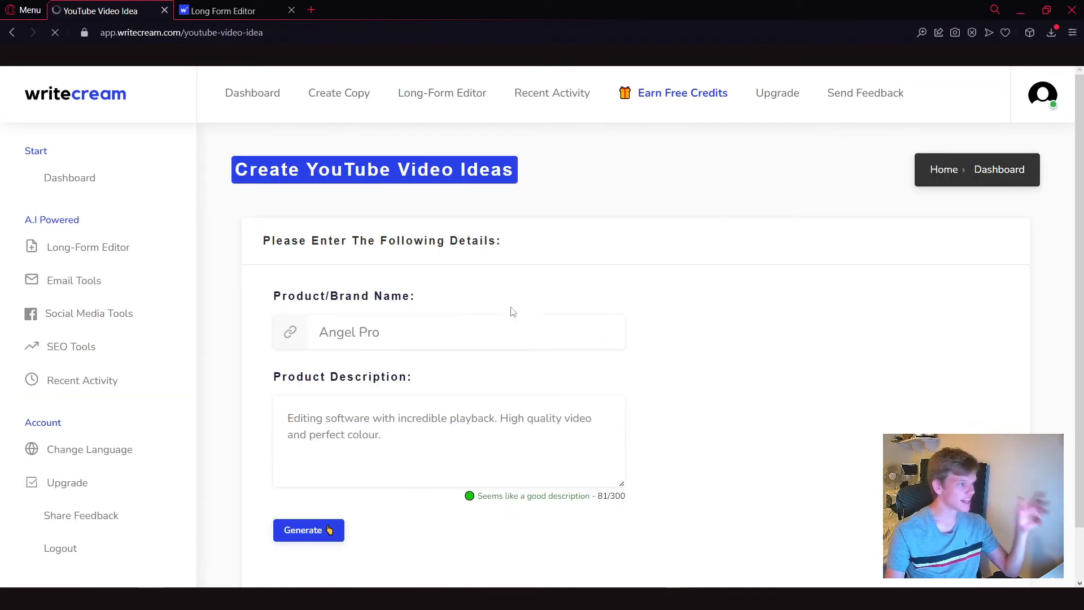
pyautogui.moveTo(506, 326); pyautogui.dragTo(249, 330)
pyautogui.press('BackSpace')
pyautogui.moveTo(397, 428); pyautogui.dragTo(290, 407)
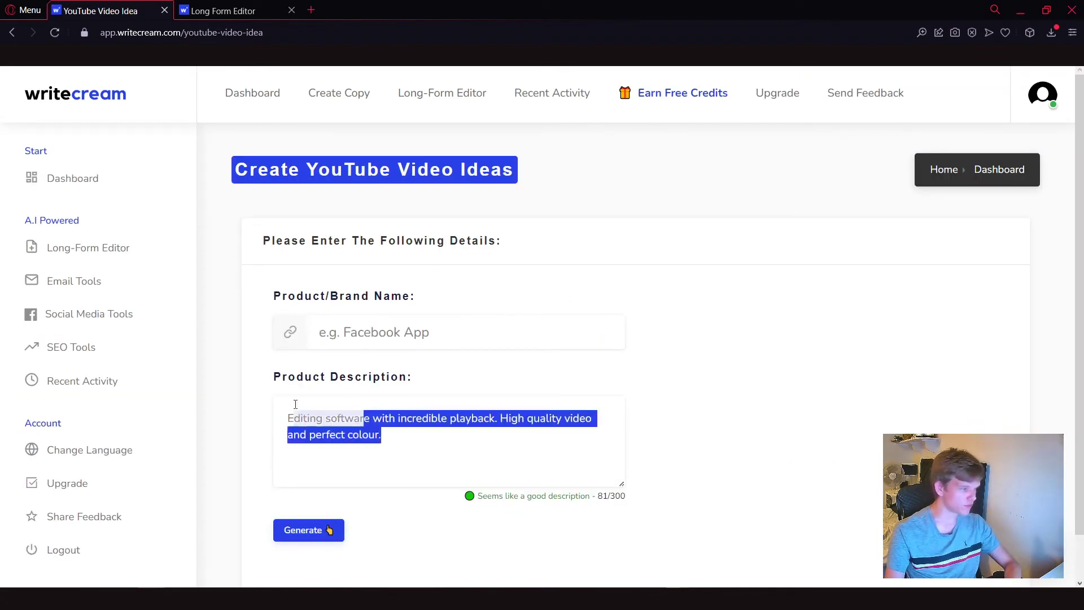
pyautogui.press('BackSpace')
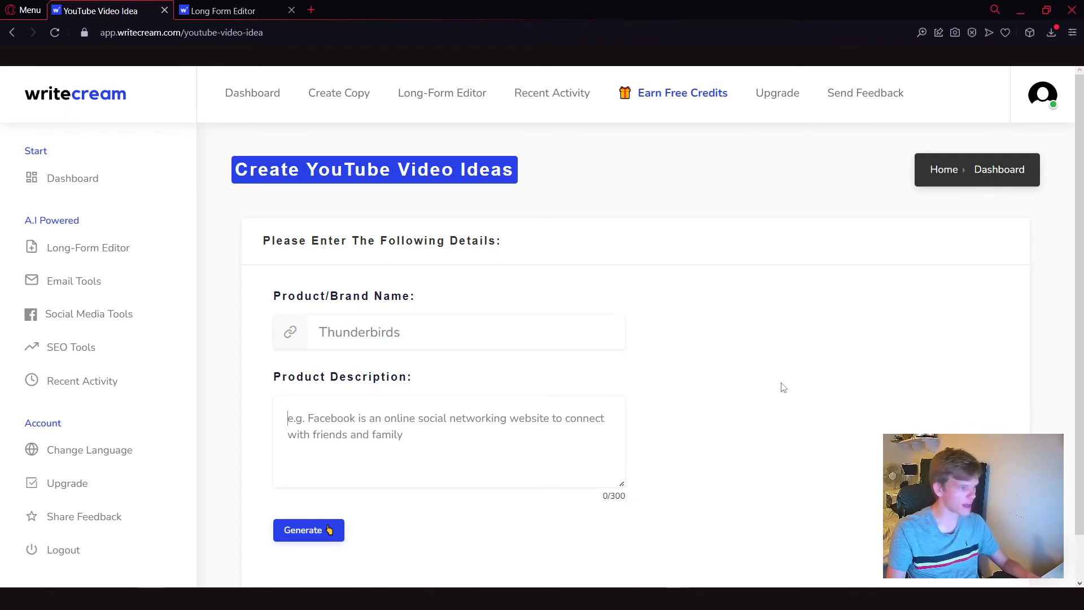
pyautogui.write('Review for the tv show')
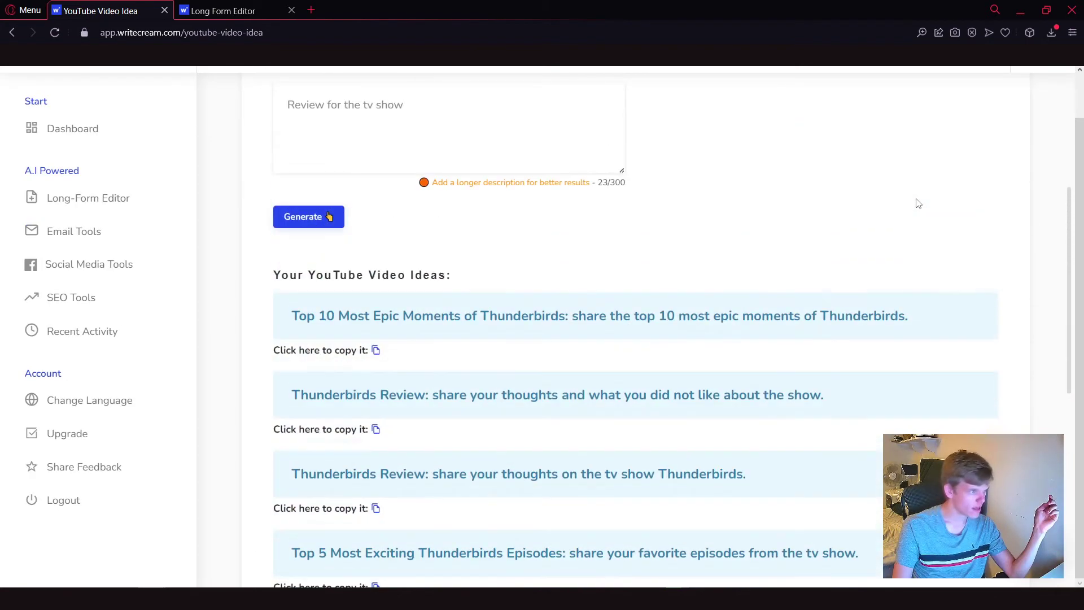
pyautogui.scroll(-2, 916, 206)
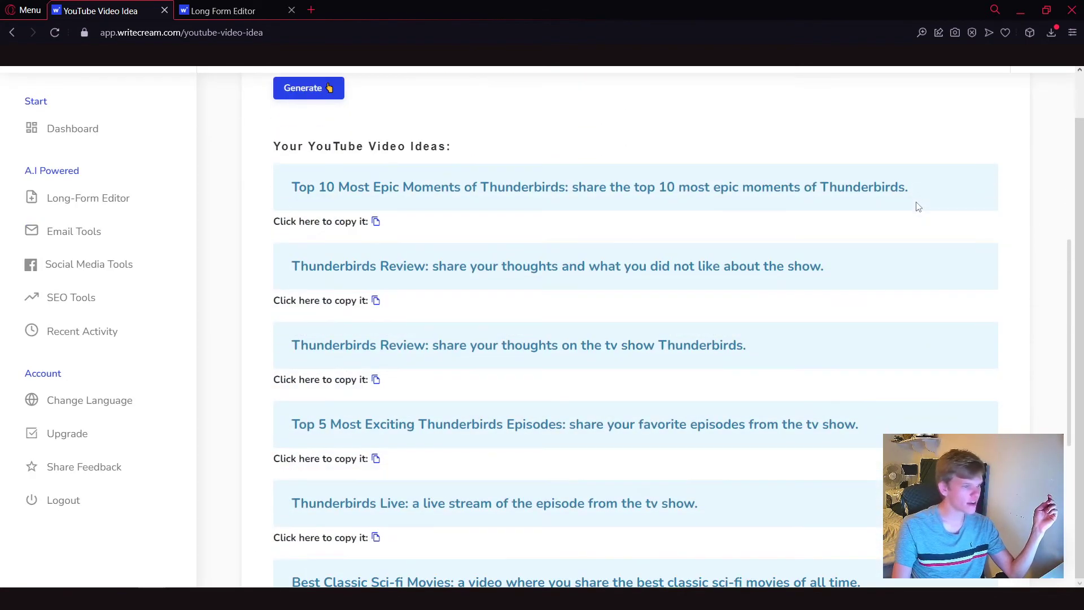
pyautogui.scroll(3, 916, 207)
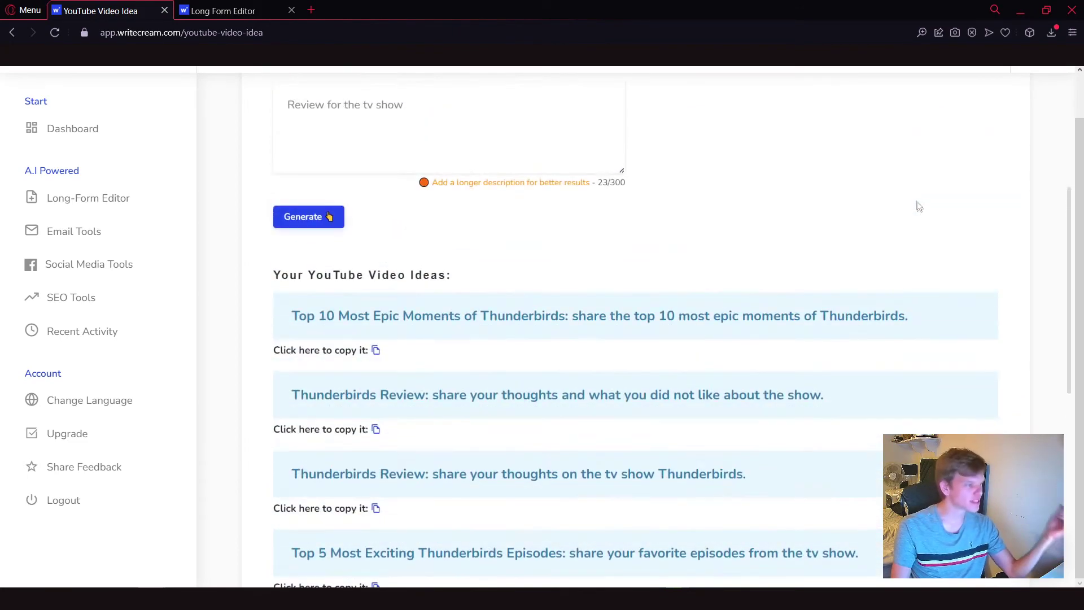
pyautogui.scroll(-2, 917, 219)
pyautogui.scroll(-1, 542, 261)
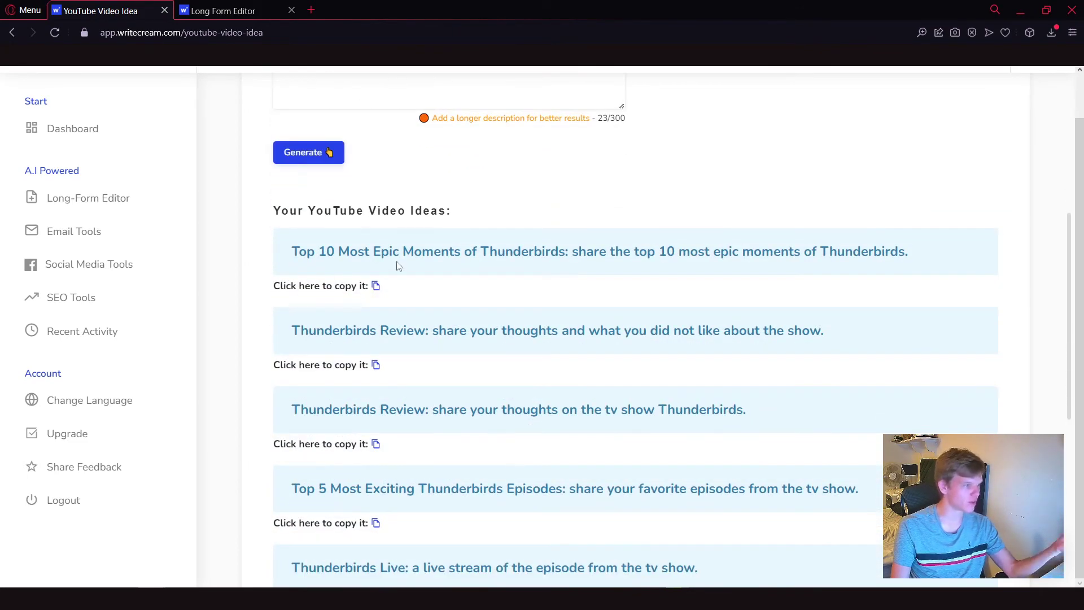
# Skim the generated Thunderbirds video ideas, then go back to the dashboard.
pyautogui.moveTo(452, 252); pyautogui.dragTo(649, 252)
pyautogui.click(646, 252)
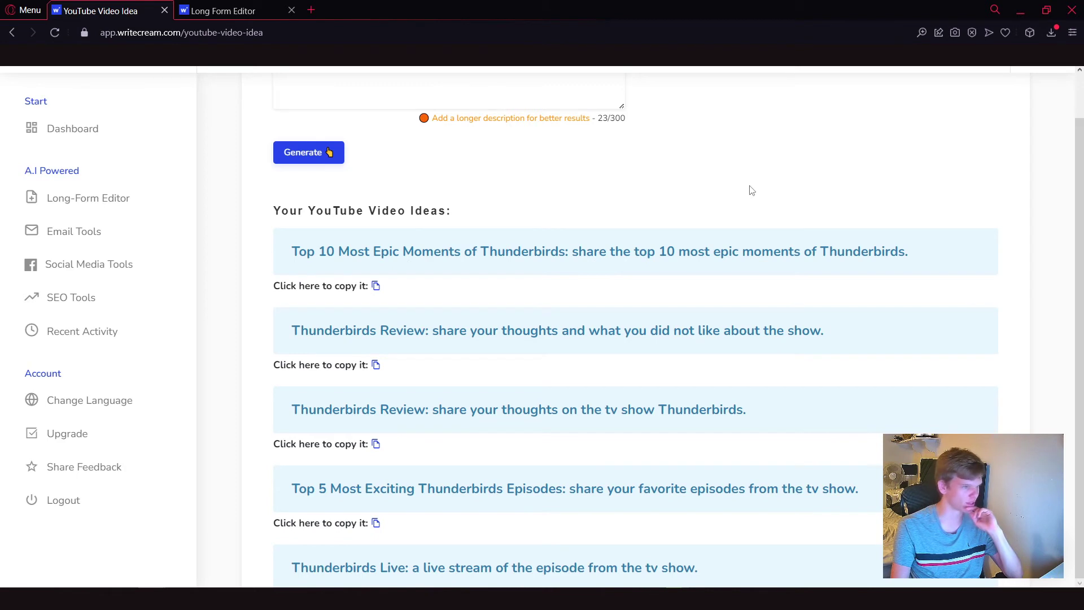
pyautogui.scroll(-1, 749, 190)
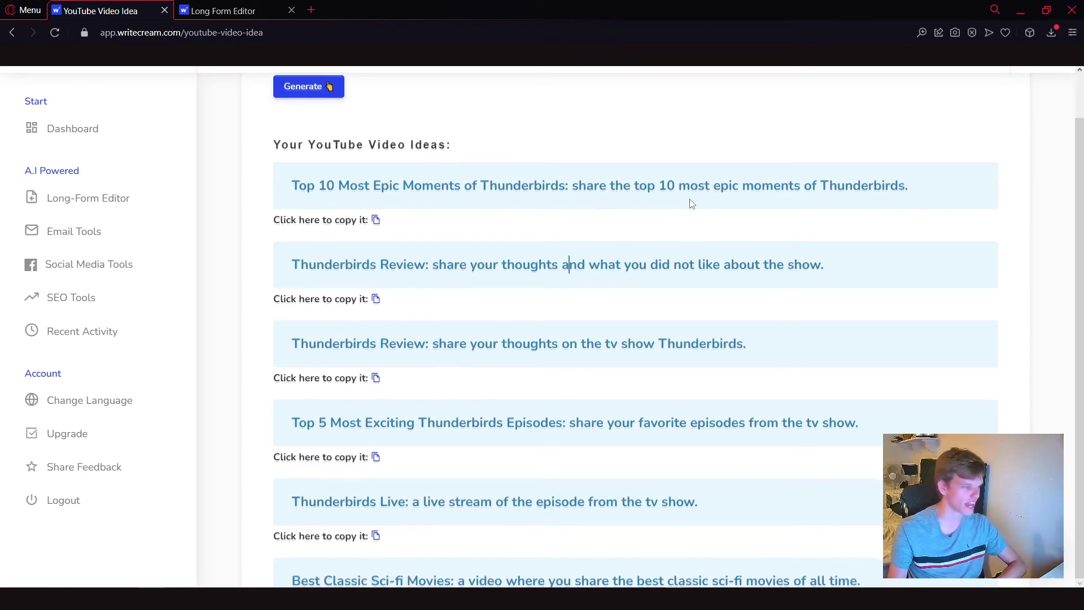
pyautogui.scroll(-2, 435, 250)
pyautogui.scroll(-2, 507, 269)
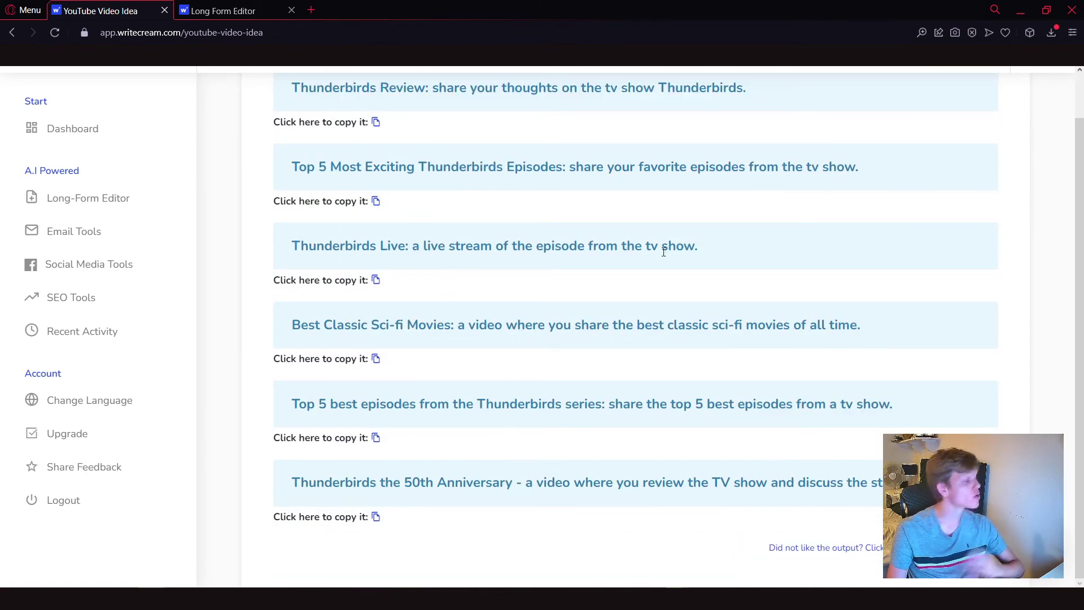
pyautogui.scroll(-1, 662, 254)
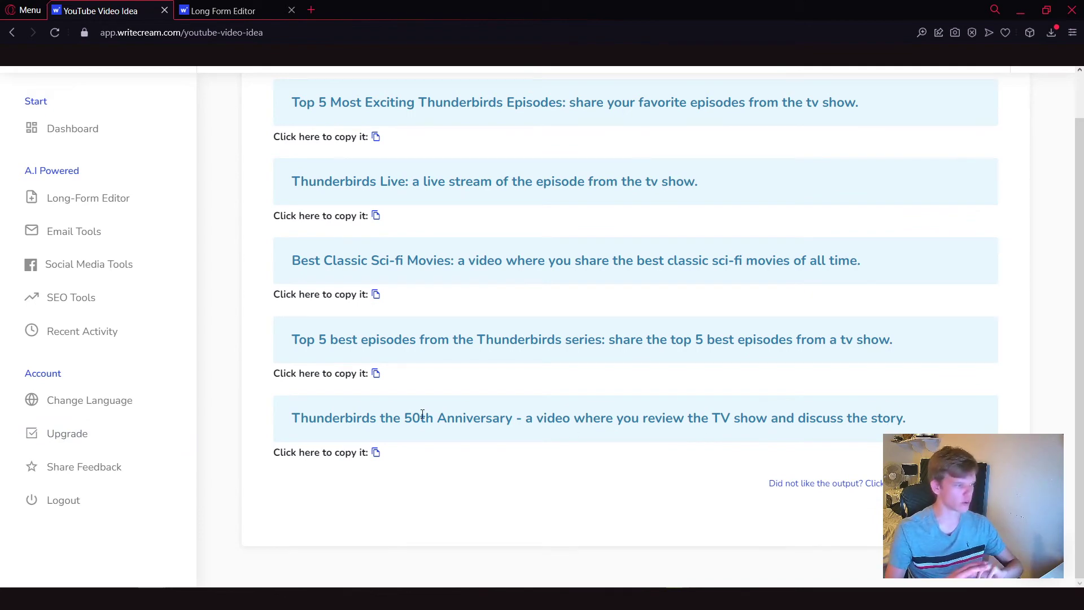
pyautogui.scroll(8, 422, 414)
pyautogui.scroll(2, 835, 292)
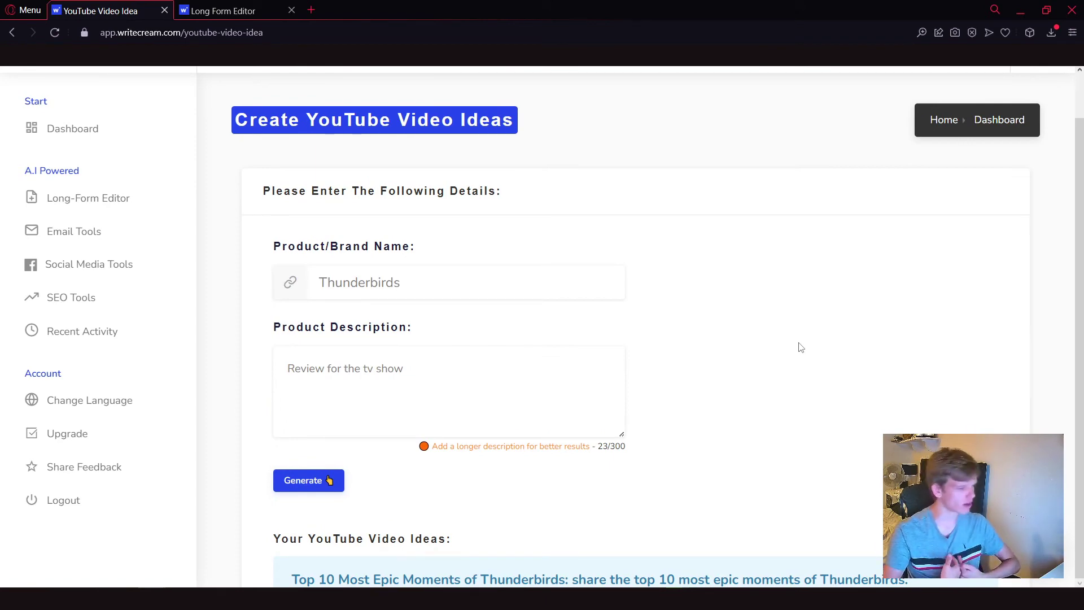
pyautogui.scroll(-4, 773, 339)
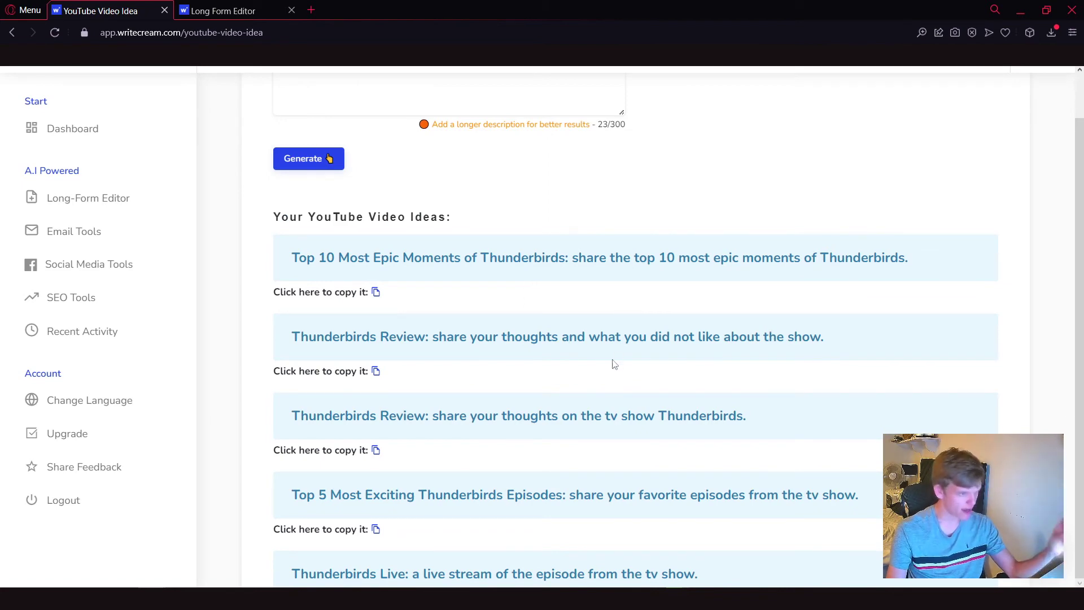
pyautogui.scroll(-1, 614, 364)
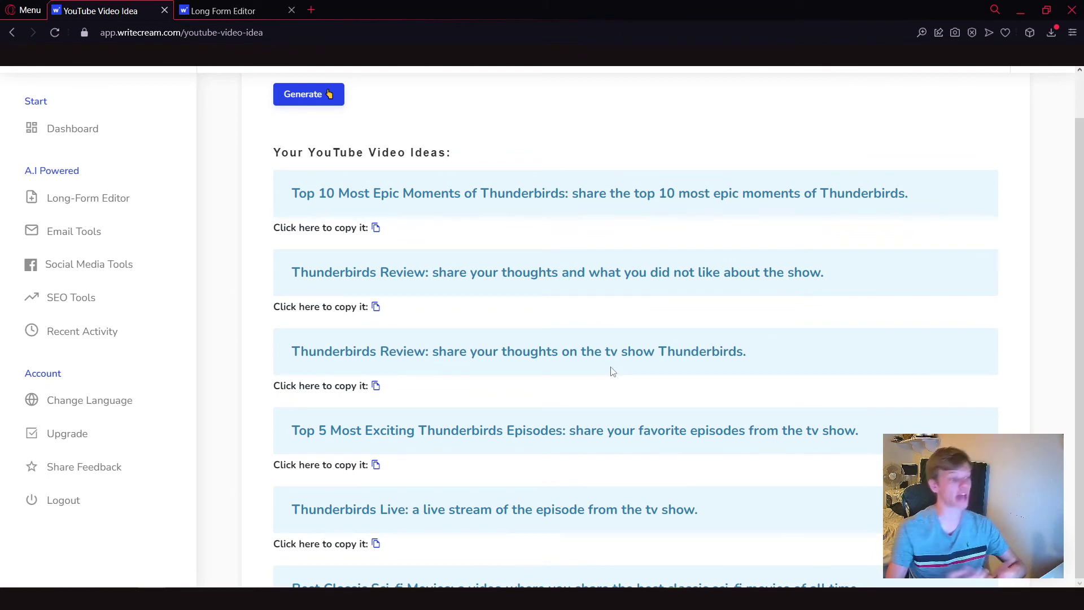
pyautogui.hotkey('alt', 'Left')
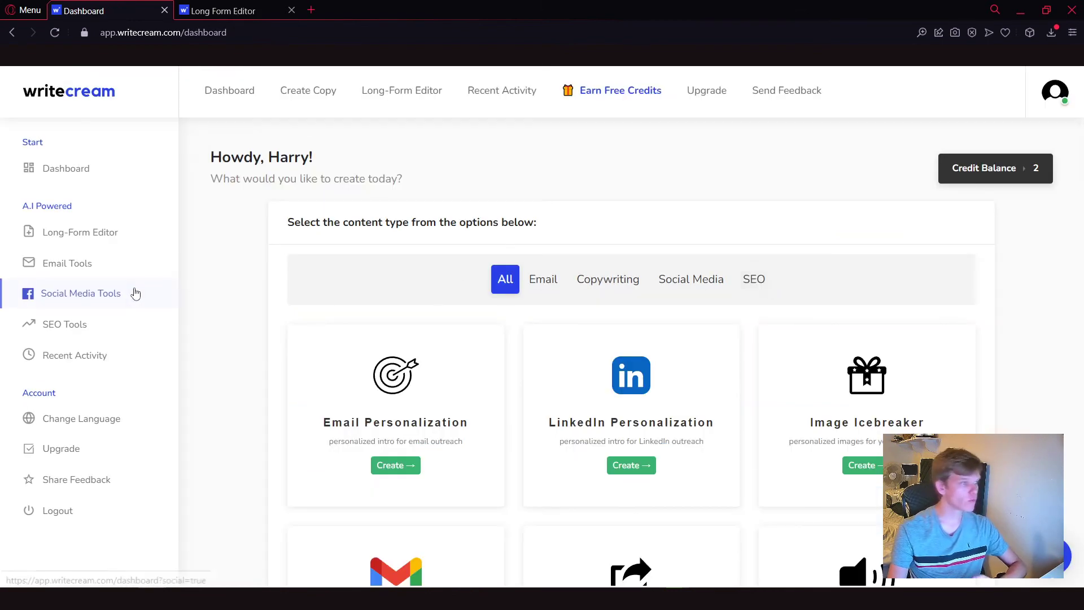